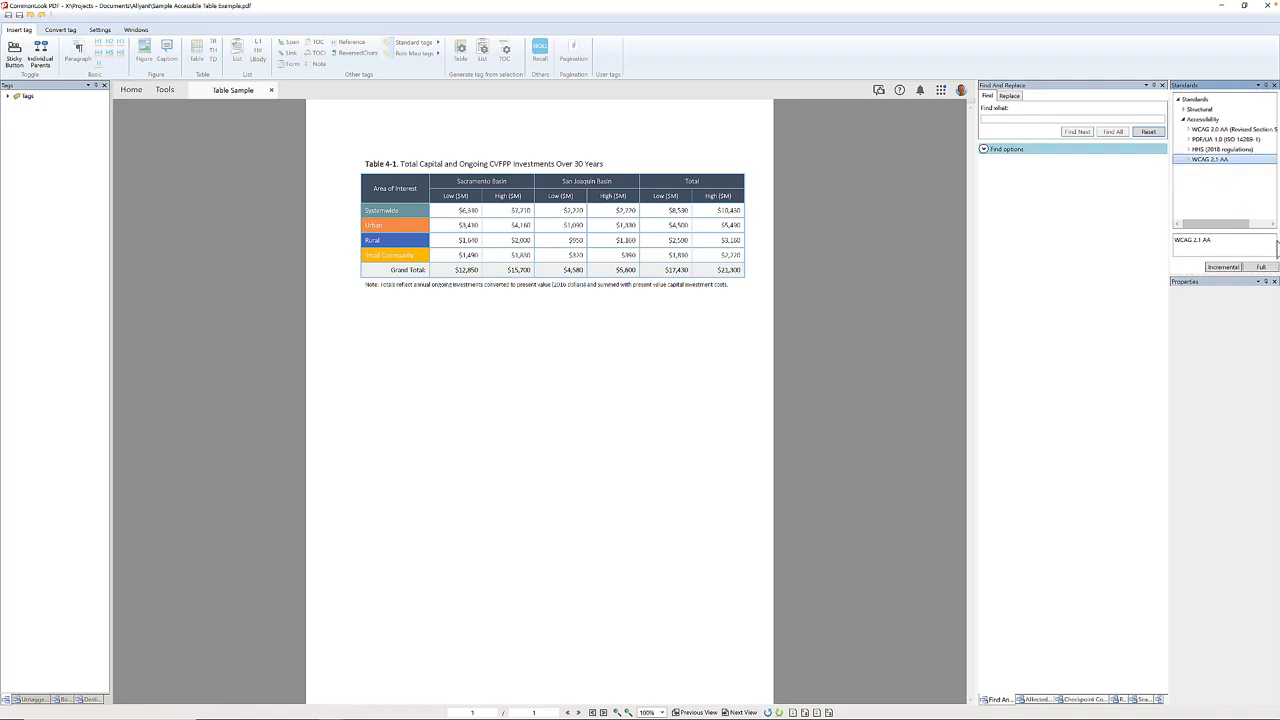
Run the full WCAG 2.1 AA verification and filter the results to show only Failed checkpoints.
left_click(1261, 267)
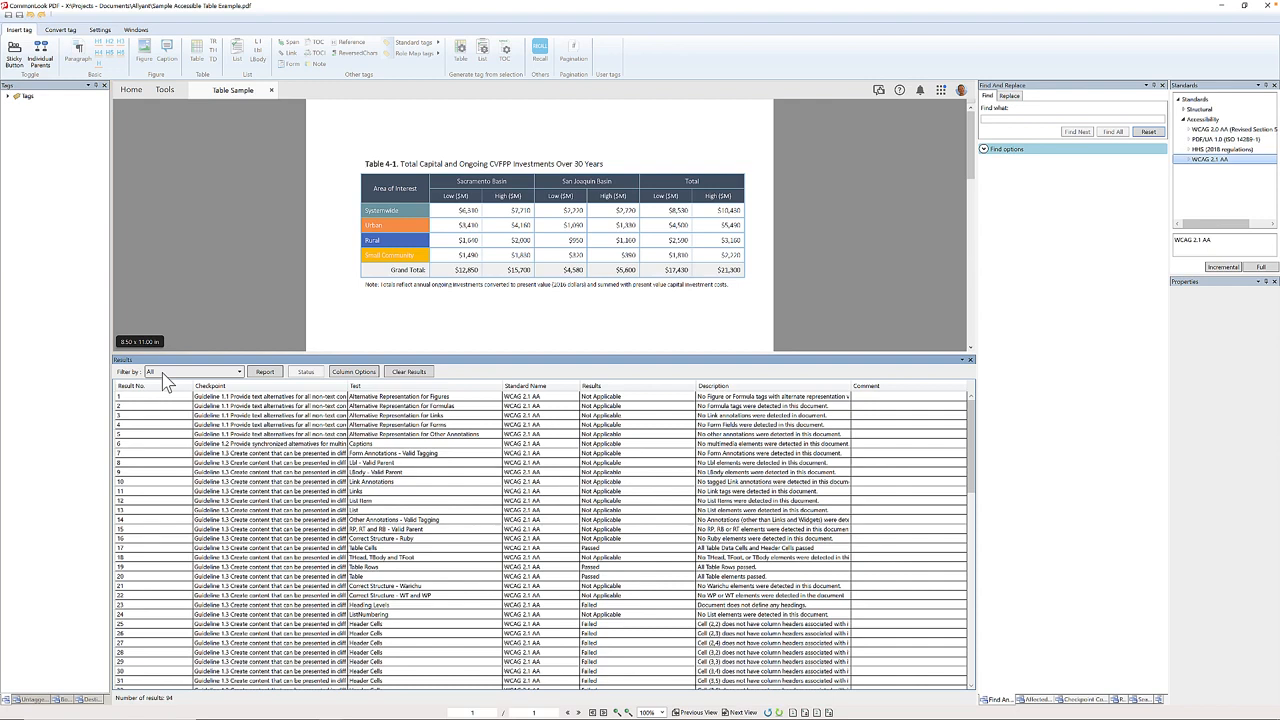
left_click(240, 372)
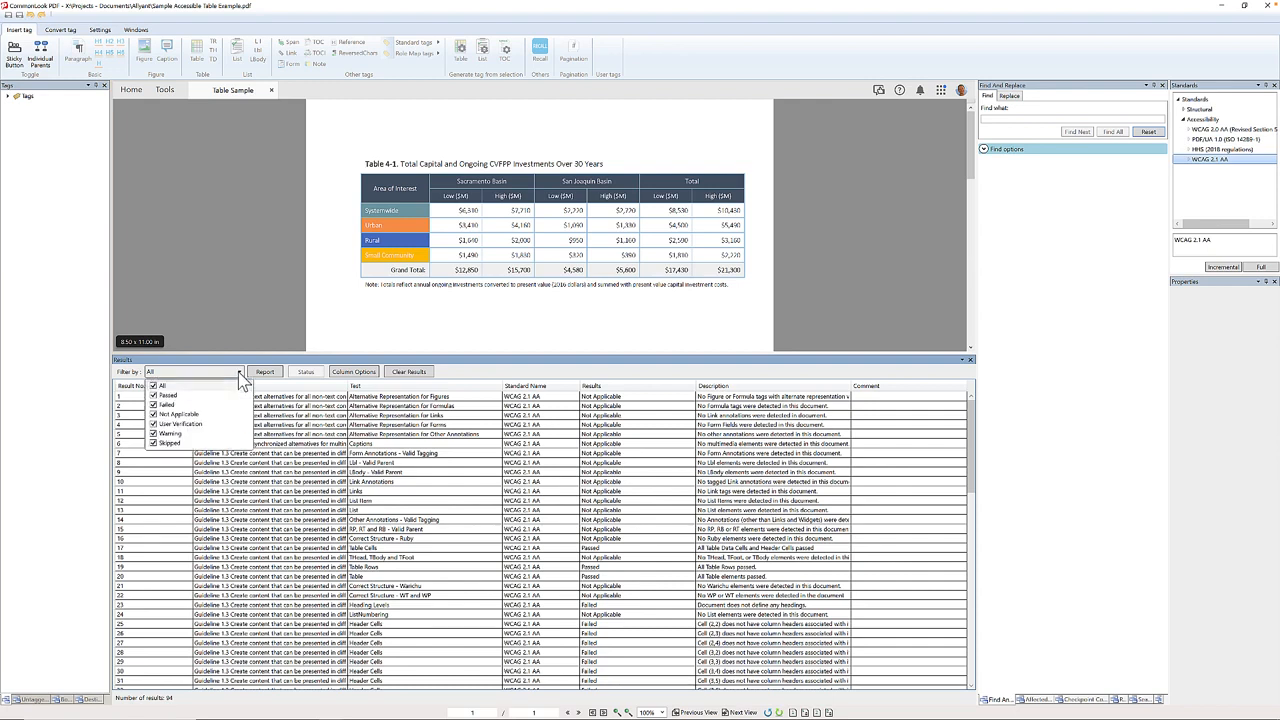
left_click(155, 387)
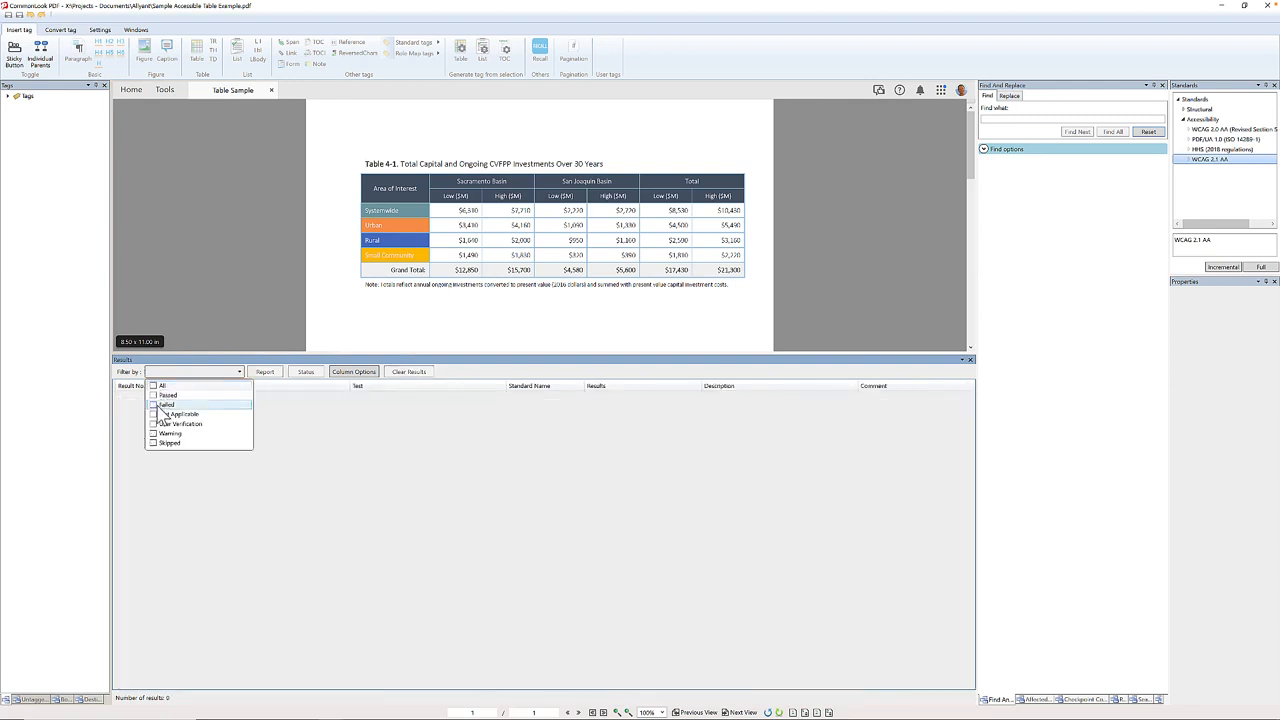
left_click(154, 405)
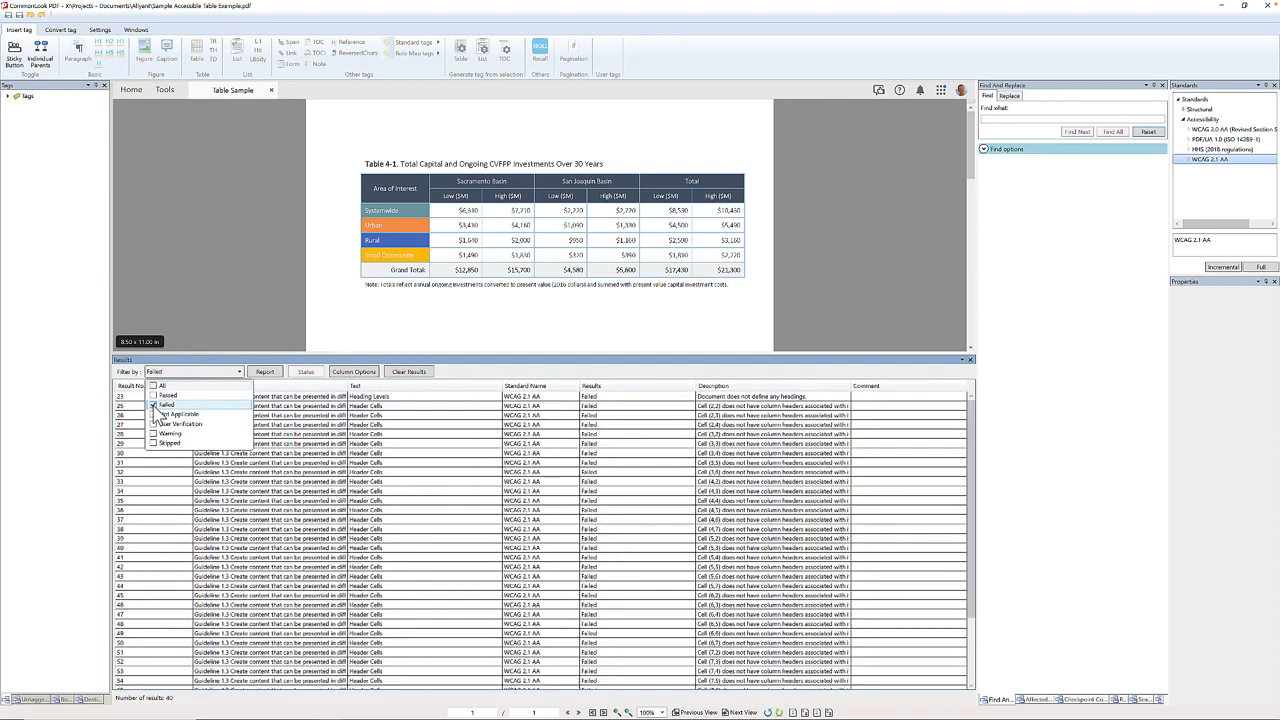
left_click(212, 370)
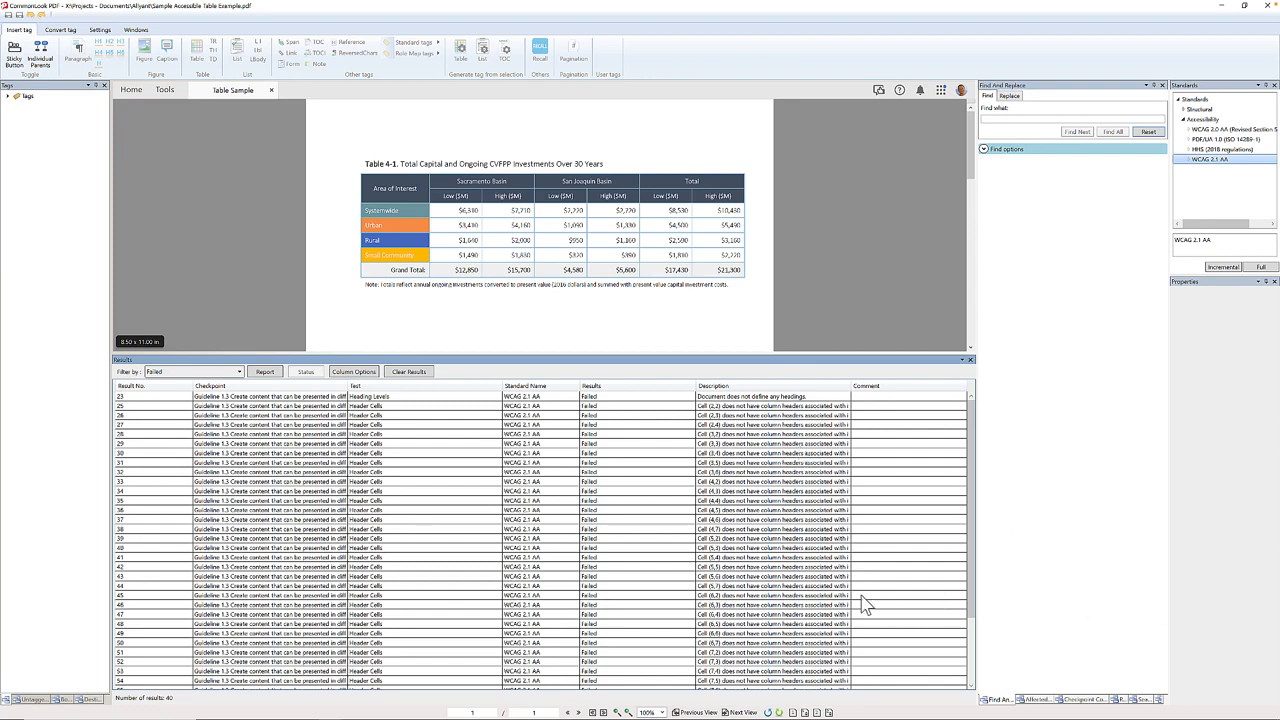
scroll(866, 604, "down", 3)
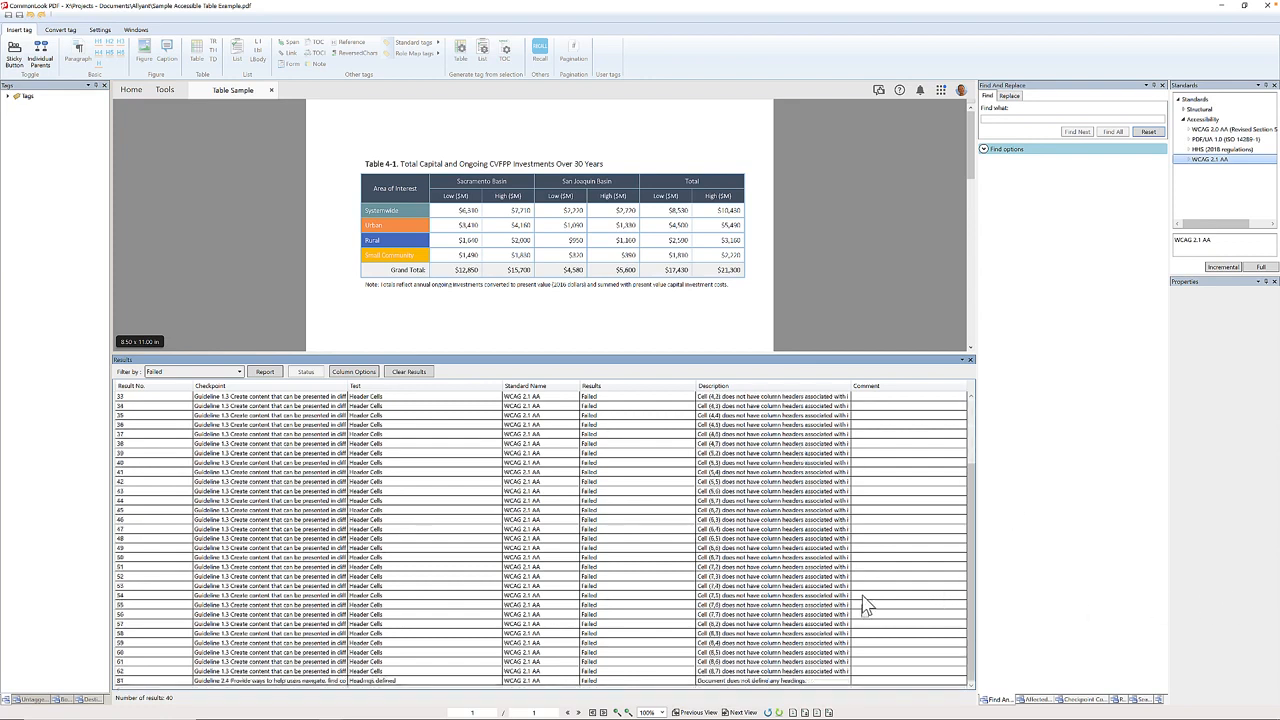
scroll(866, 604, "up", 3)
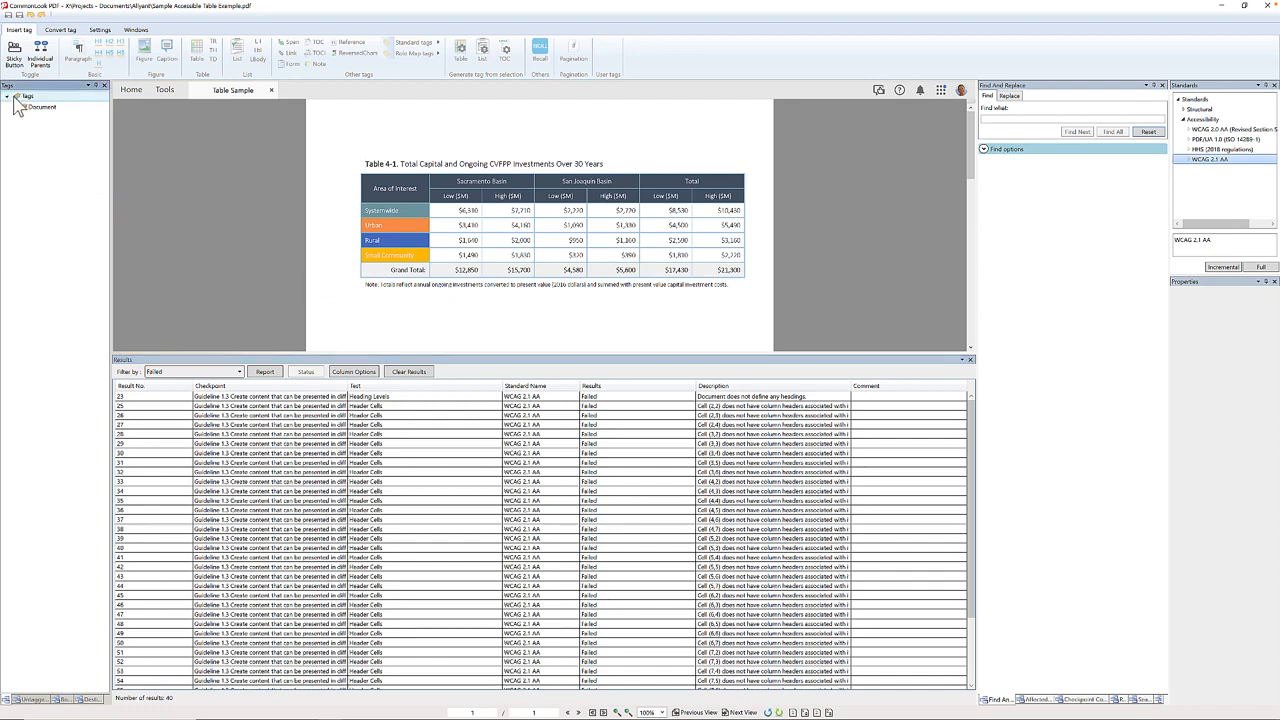
Move the table title's P tag out of the first row to directly above the Table tag under Document, and convert it to H1.
left_click(7, 96)
left_click(15, 107)
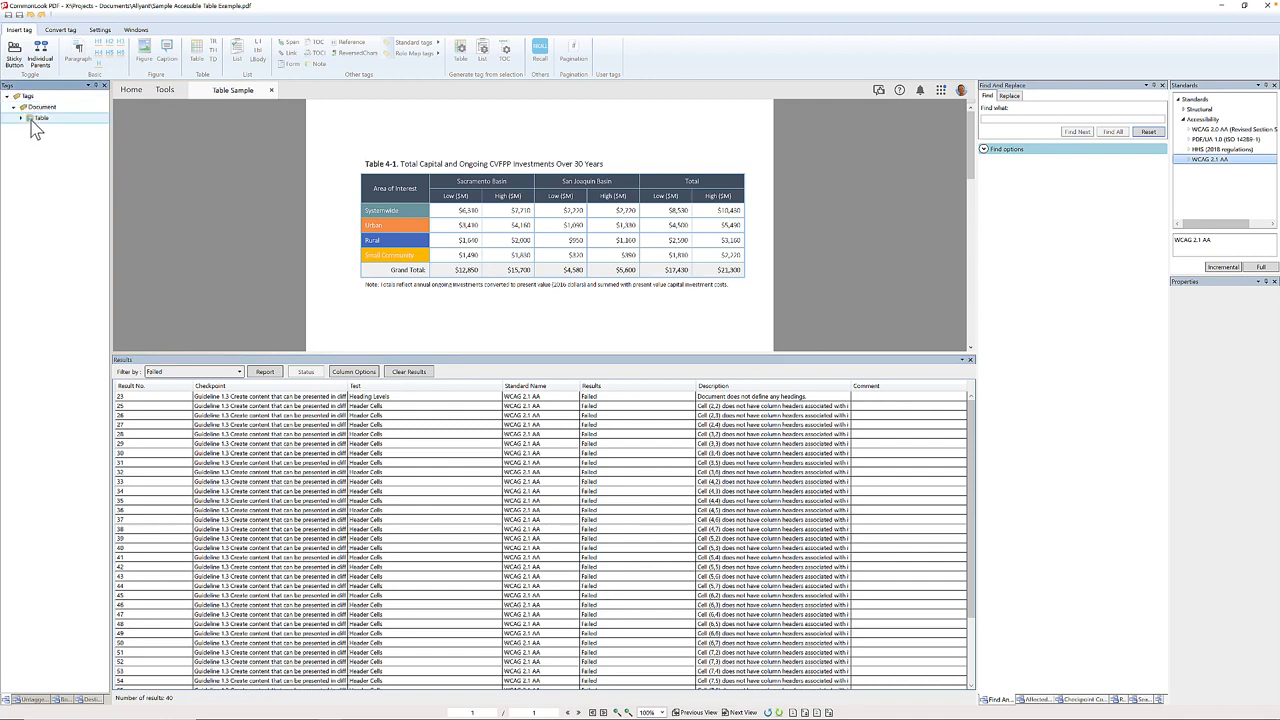
left_click(33, 122)
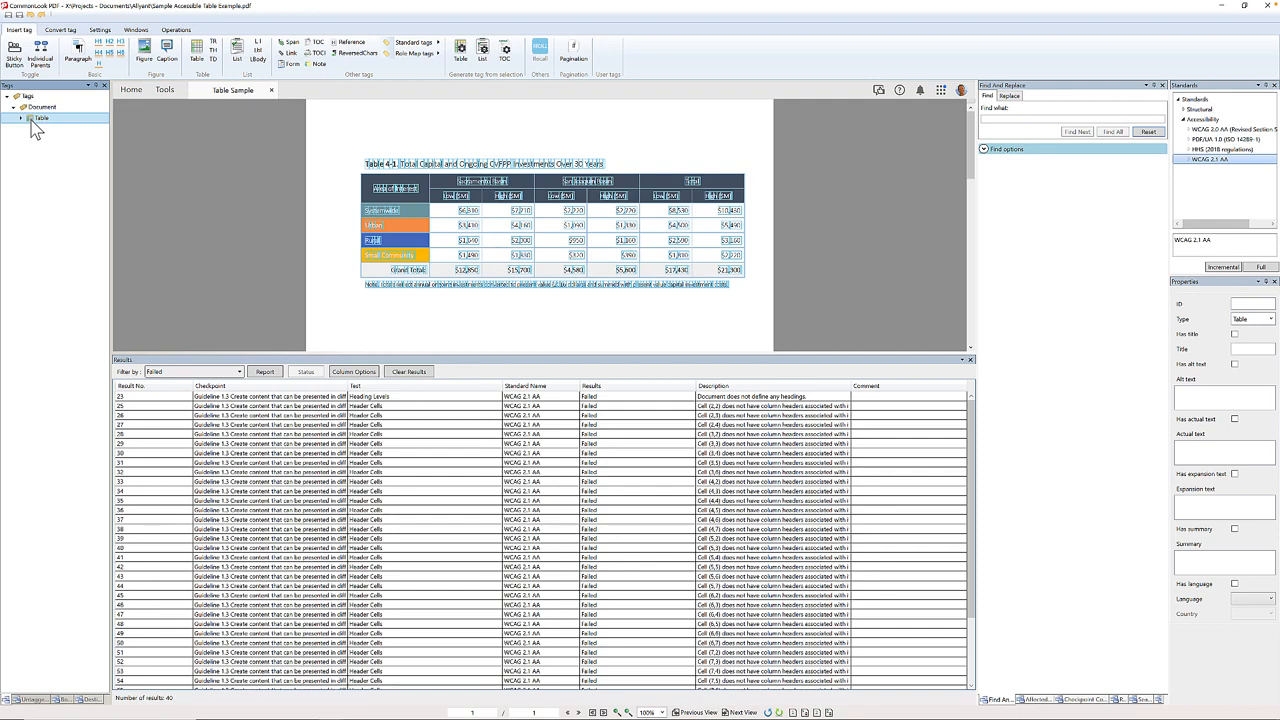
left_click(20, 118)
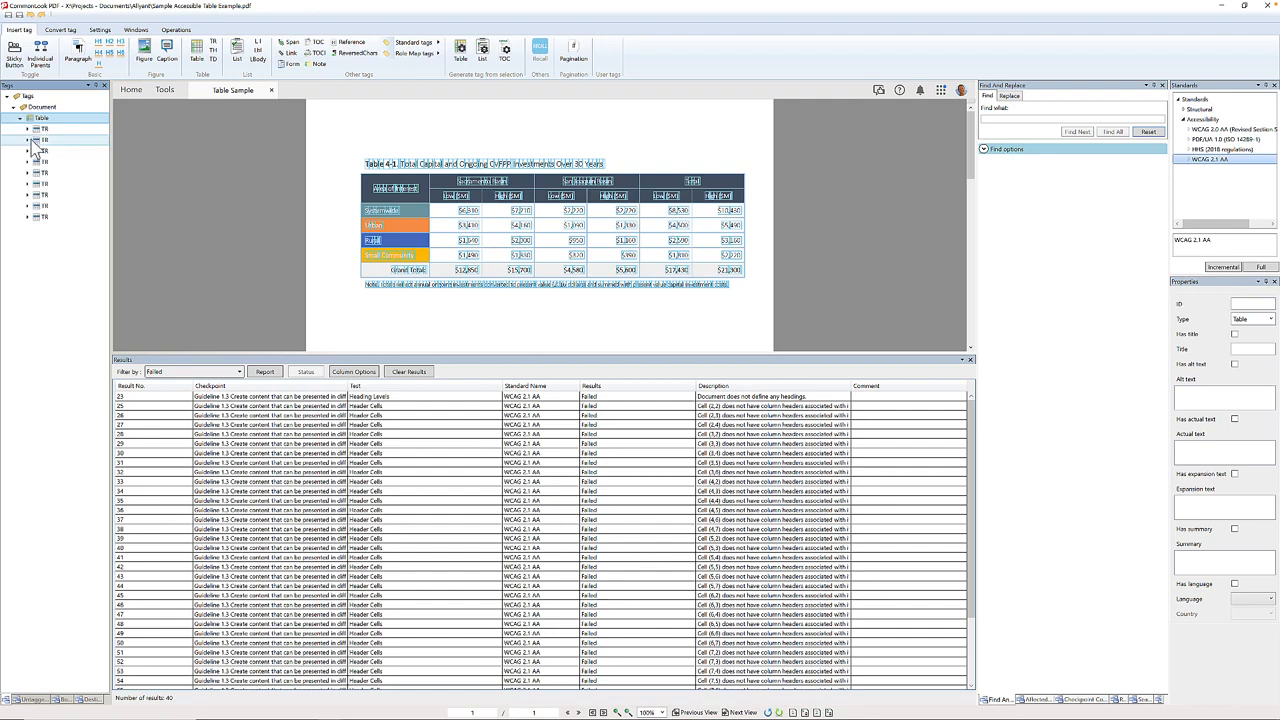
left_click(27, 129)
left_click(33, 140)
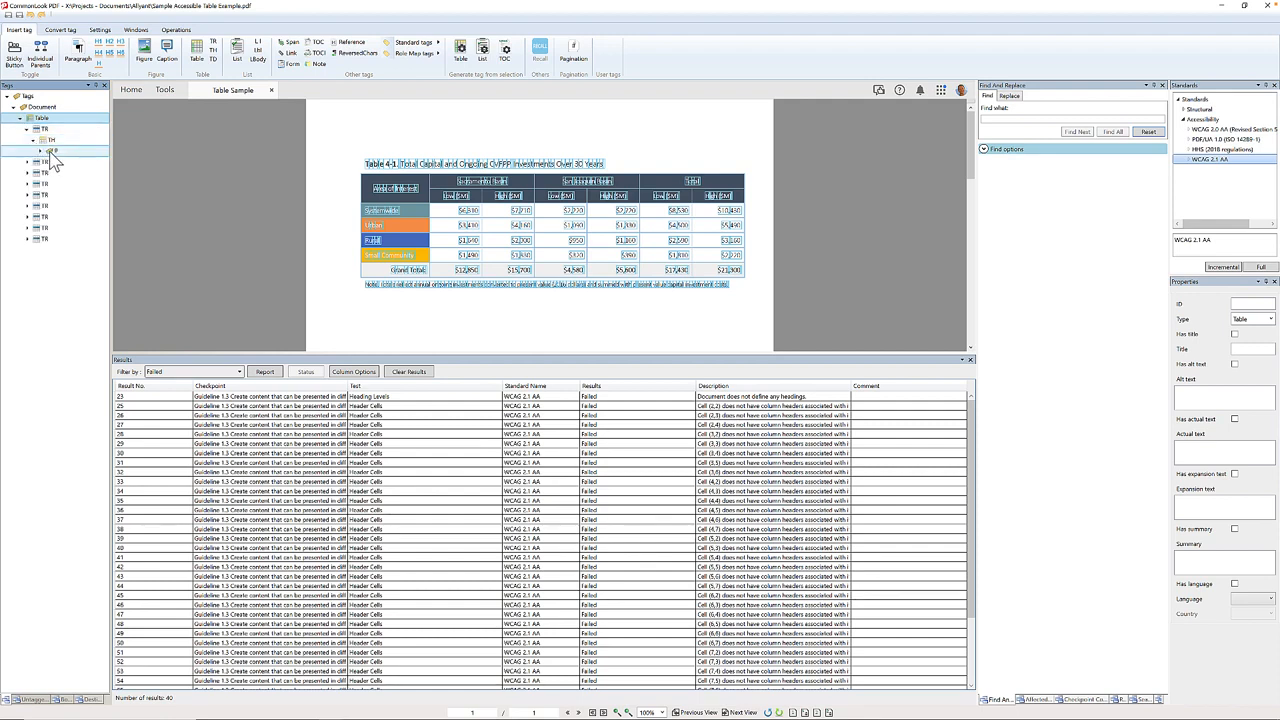
left_click(50, 151)
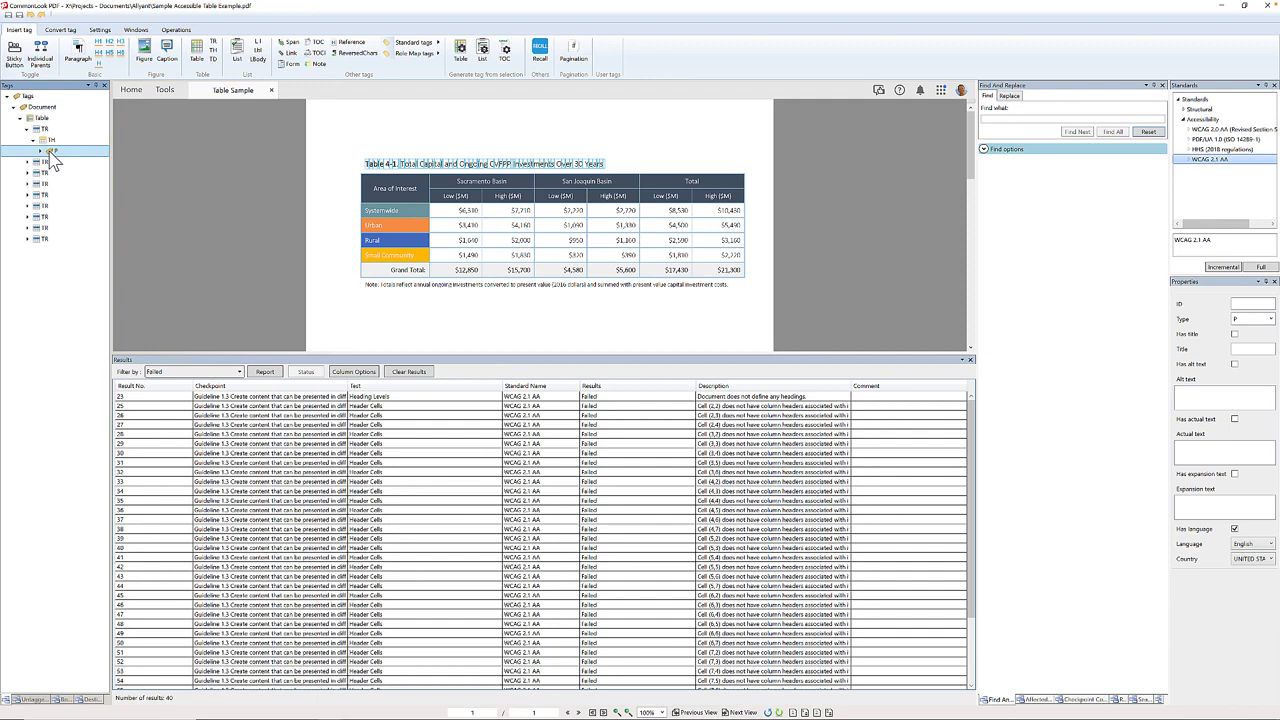
key("ctrl+Left")
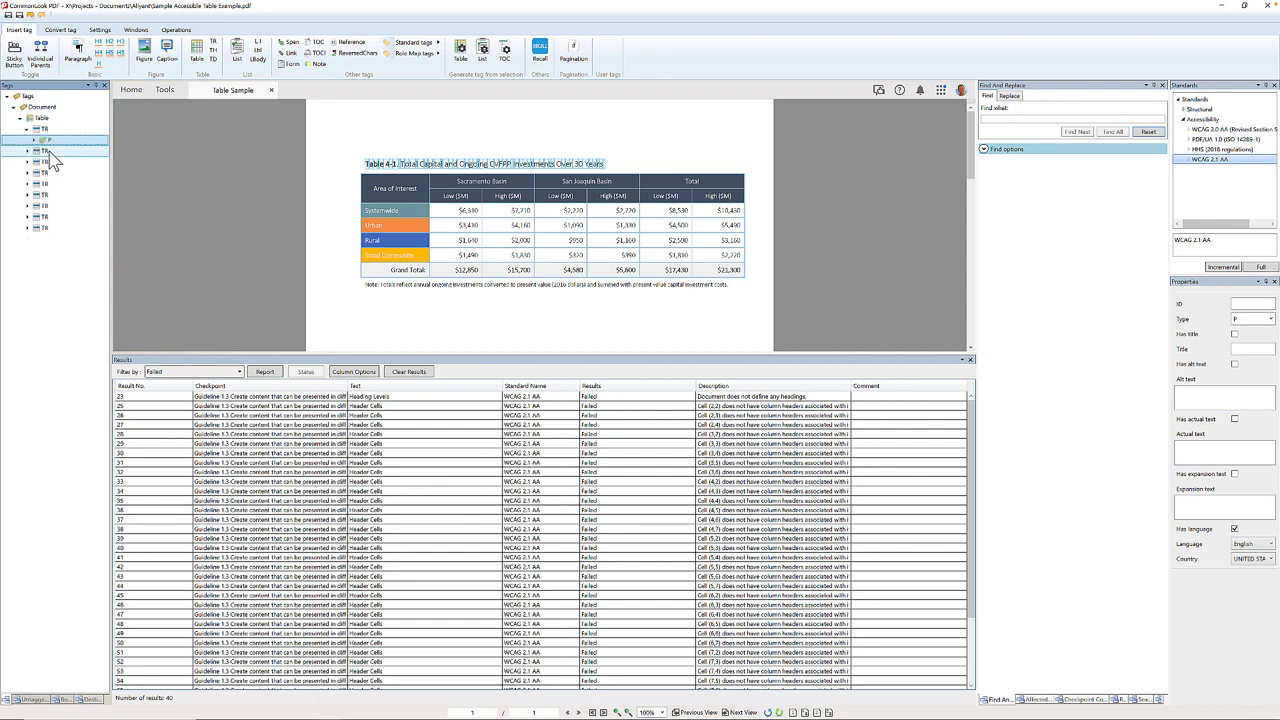
key("ctrl+Left")
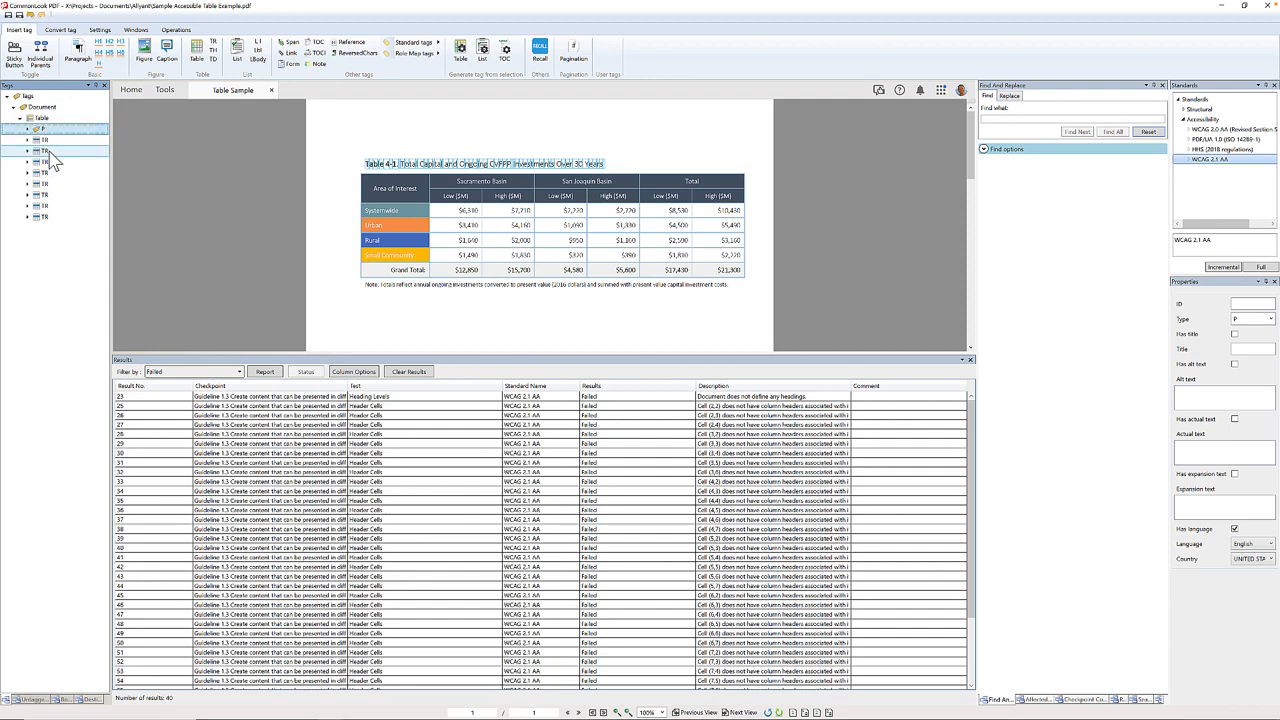
key("ctrl+Left")
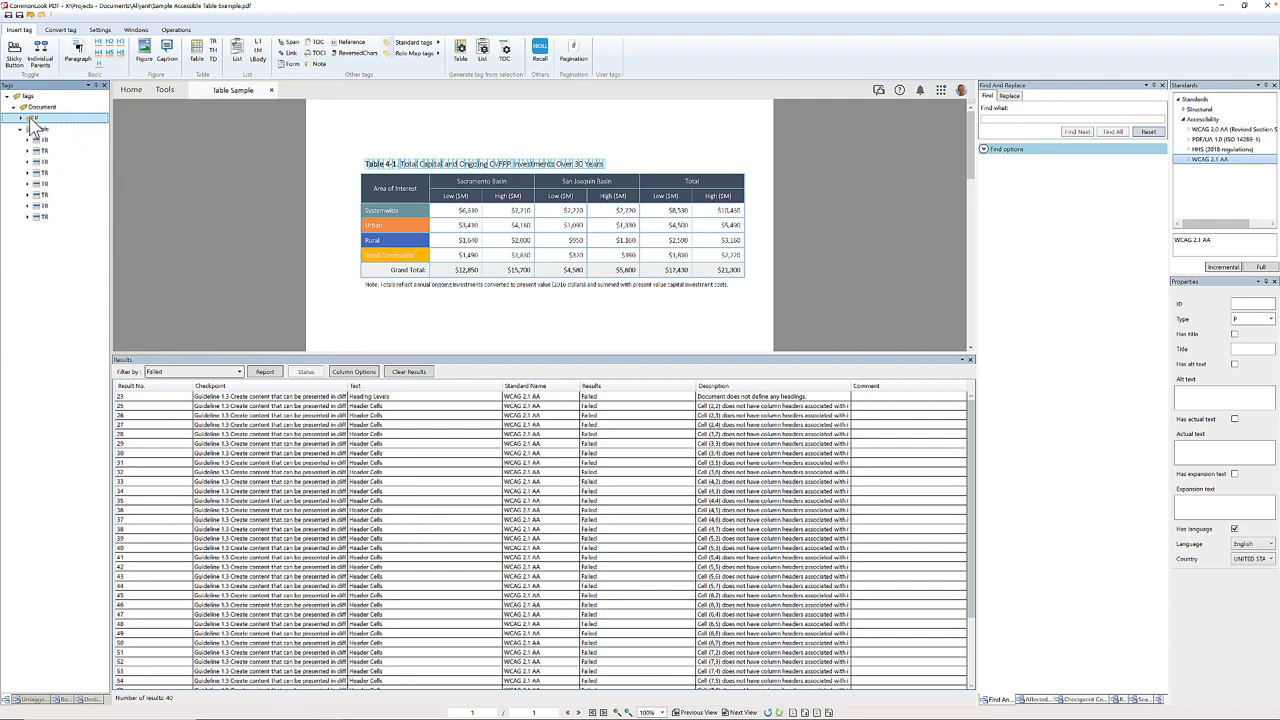
left_click(60, 33)
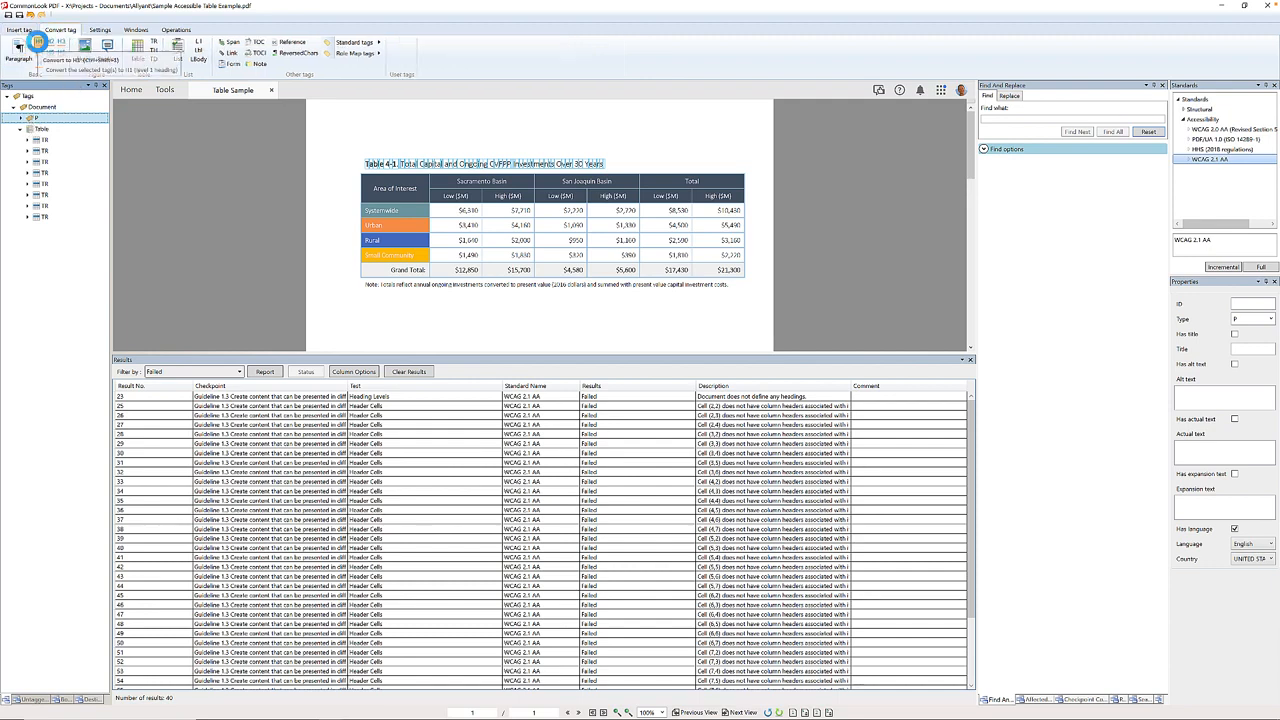
left_click(38, 43)
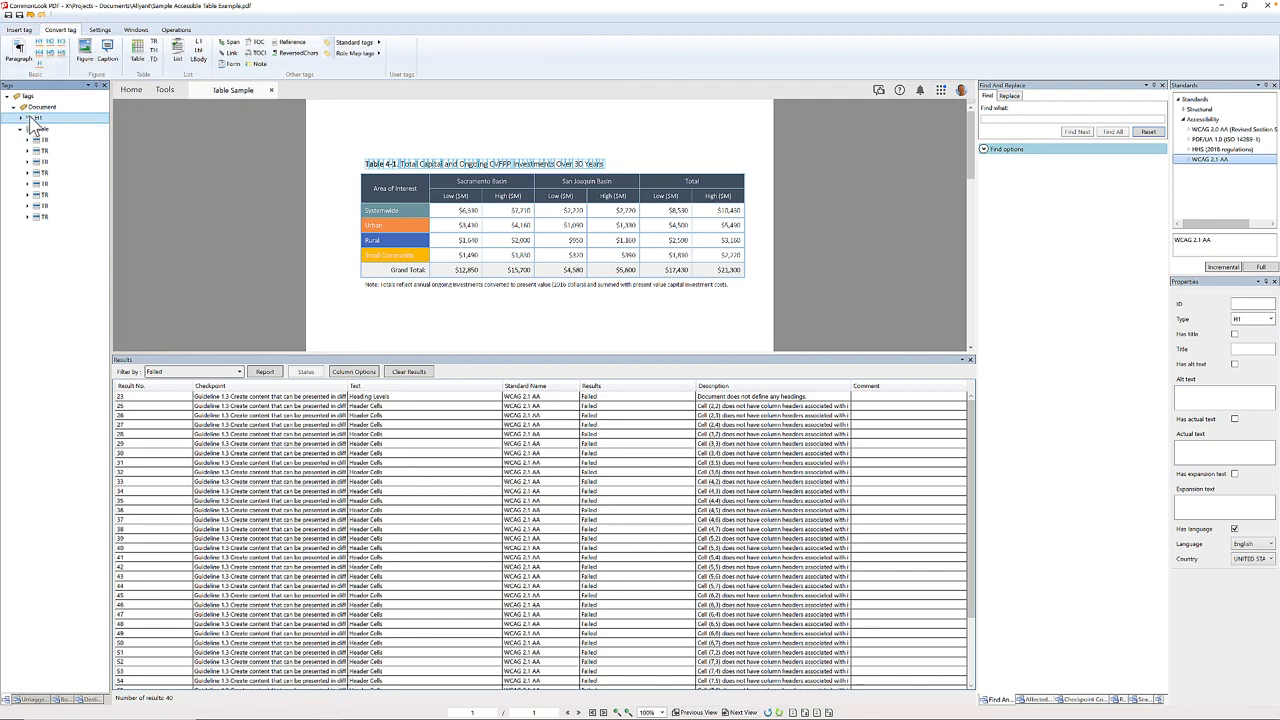
Move the note's P tag out of the last table row and place it directly after the Table tag under Document.
left_click(27, 217)
left_click(33, 228)
left_click(49, 240)
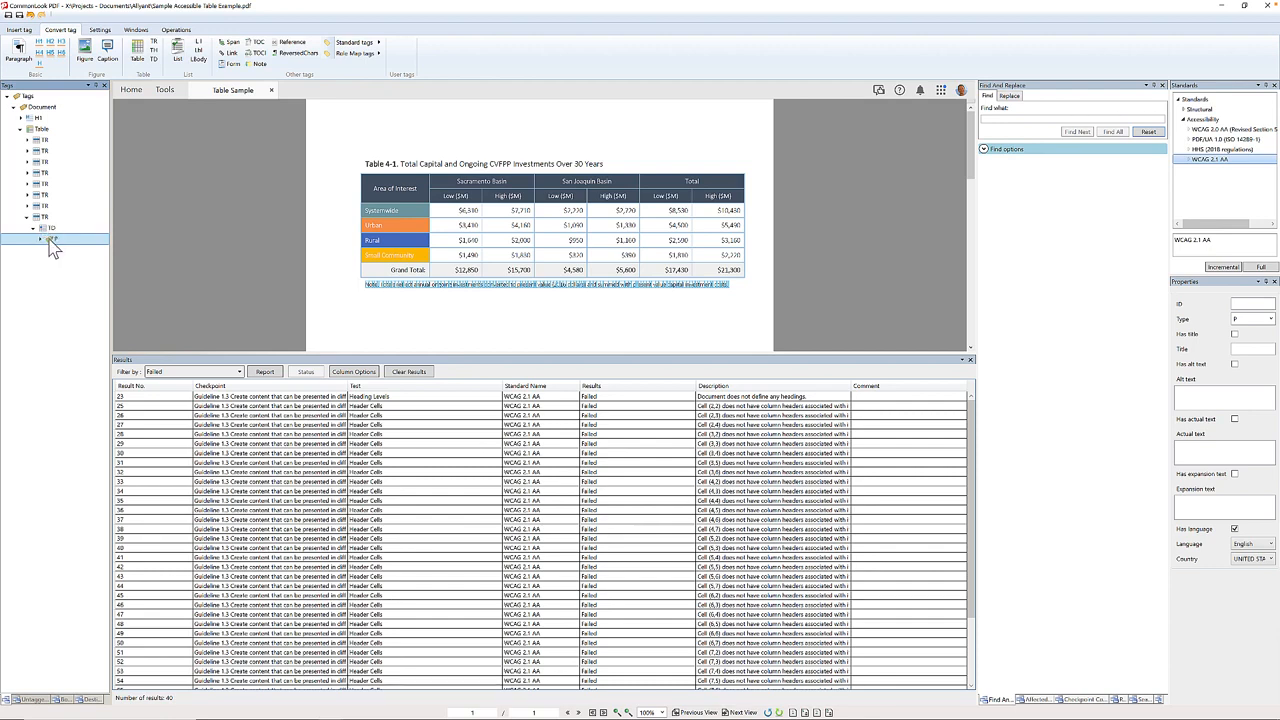
key("shift+Left")
key("shift+Left")
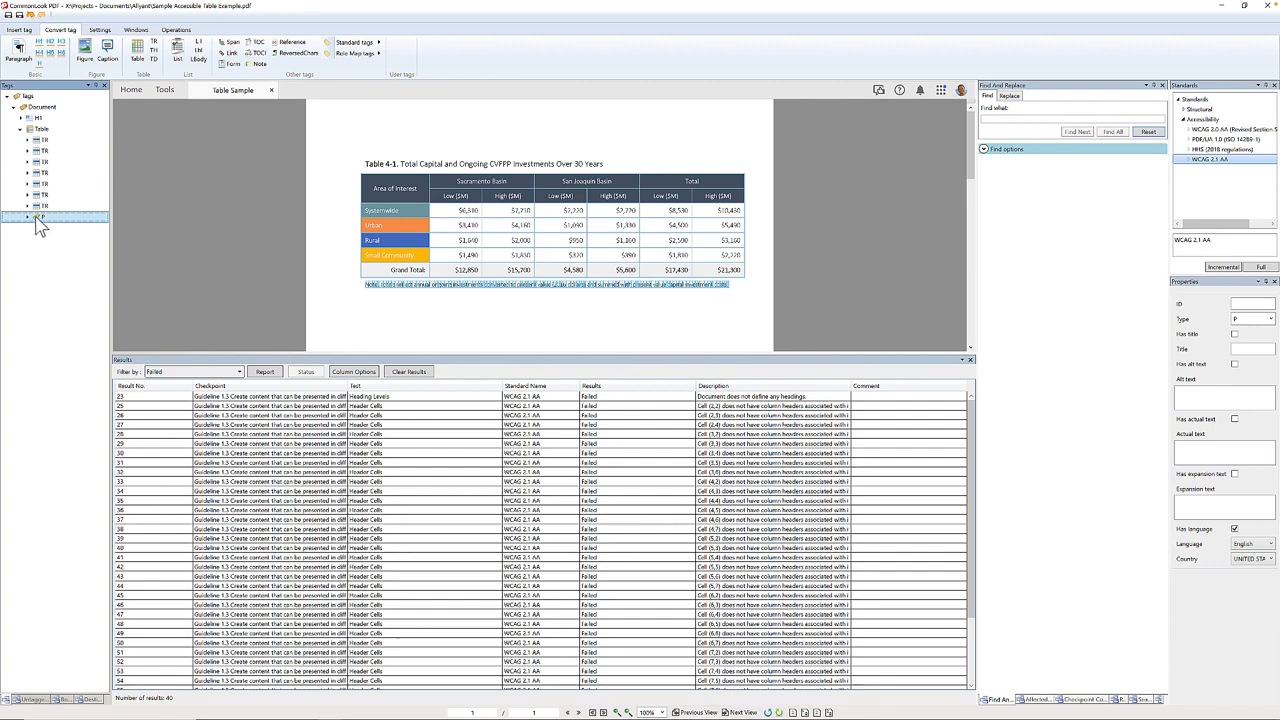
left_click_drag(40, 218, 36, 124)
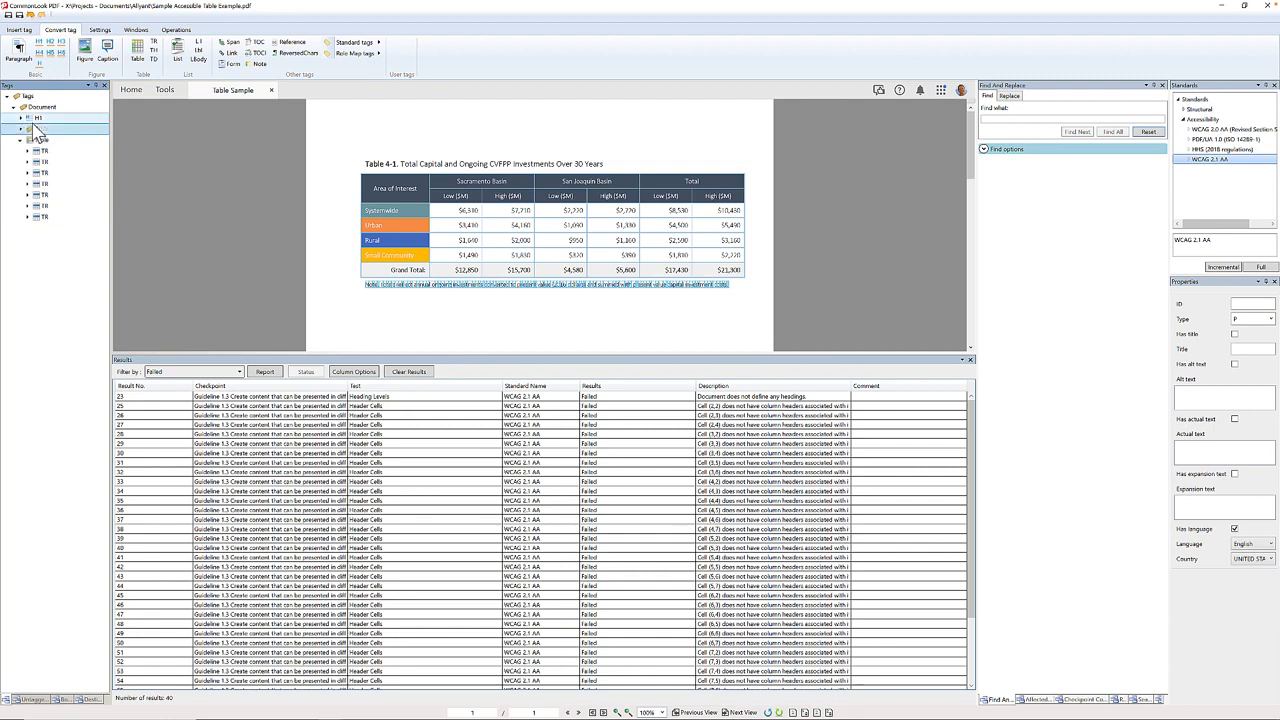
left_click(21, 140)
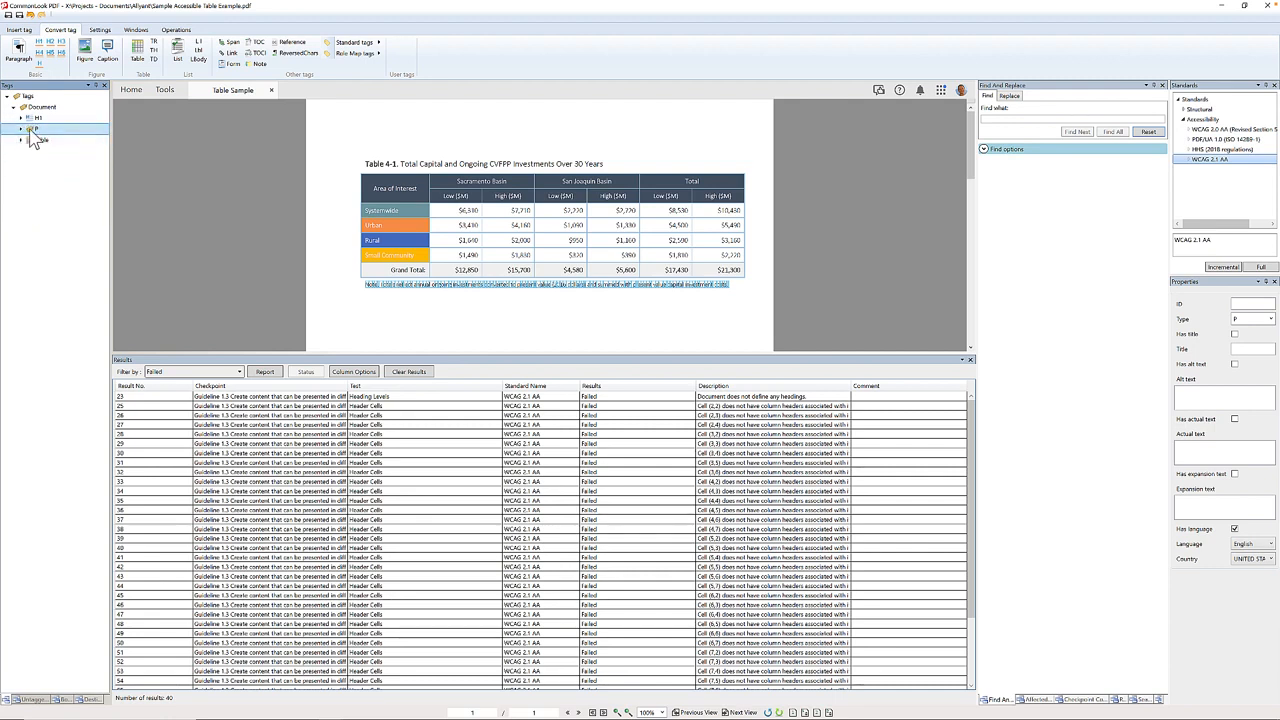
mouse_move(33, 147)
left_mouse_down()
mouse_move(34, 165)
mouse_move(33, 150)
left_mouse_up()
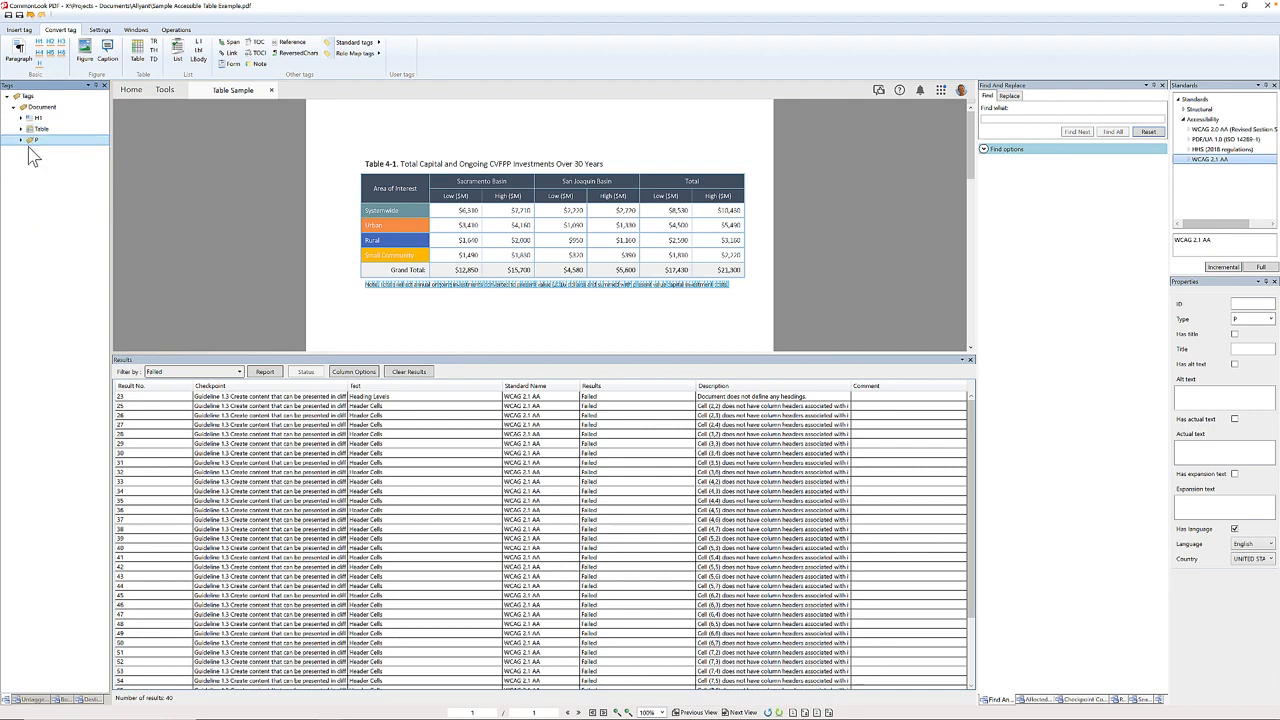
Check the content of the H1, Table and P tags, then show the table editor for the Table tag without the results pane.
left_click(38, 129)
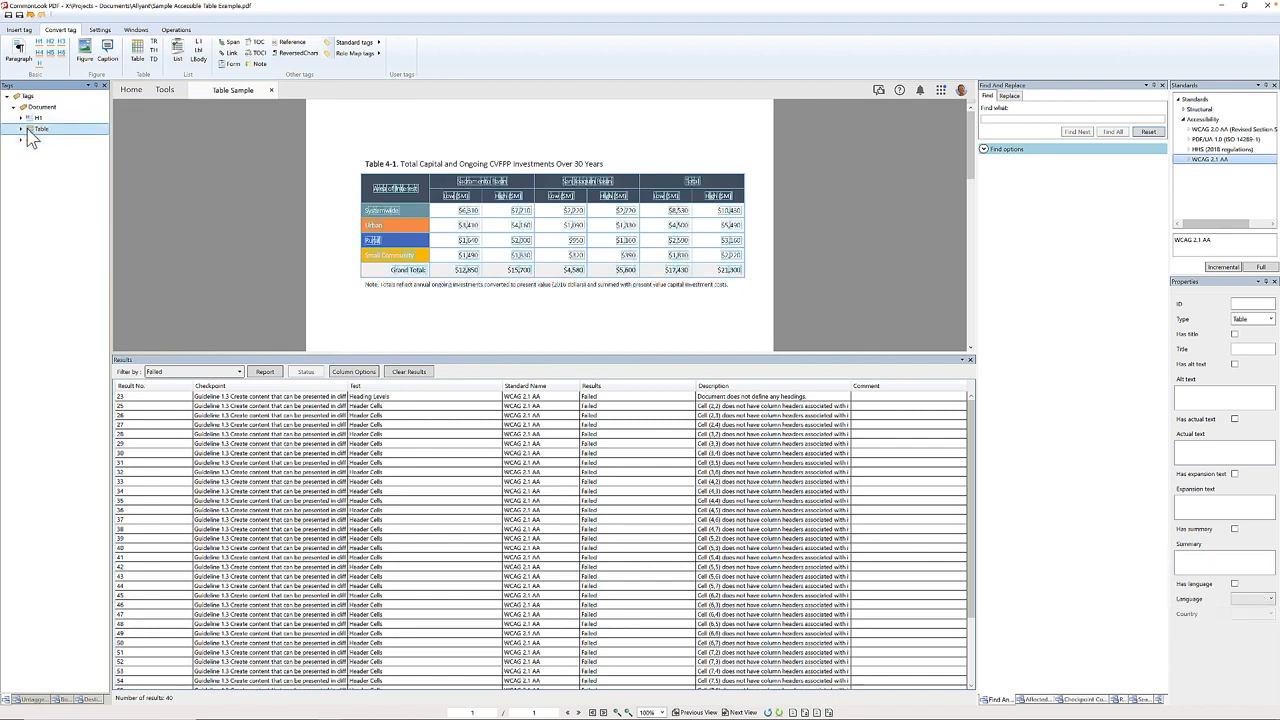
left_click(35, 117)
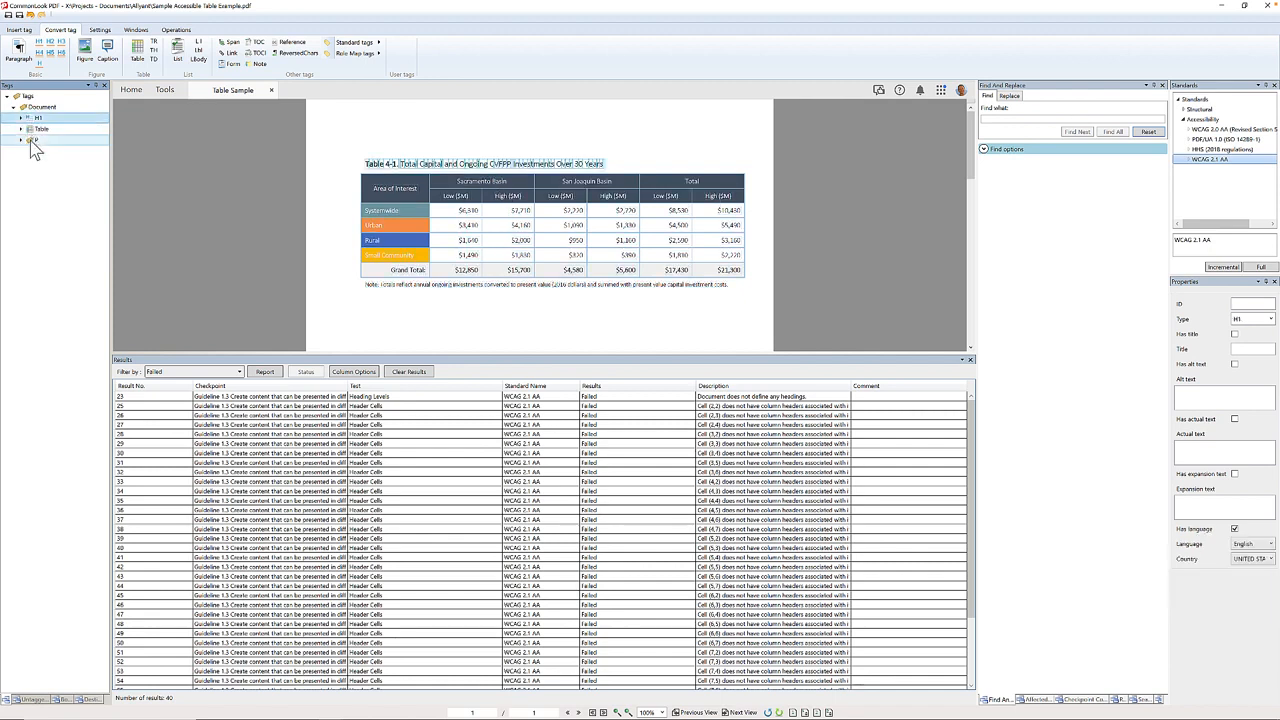
left_click(33, 141)
left_click(32, 130)
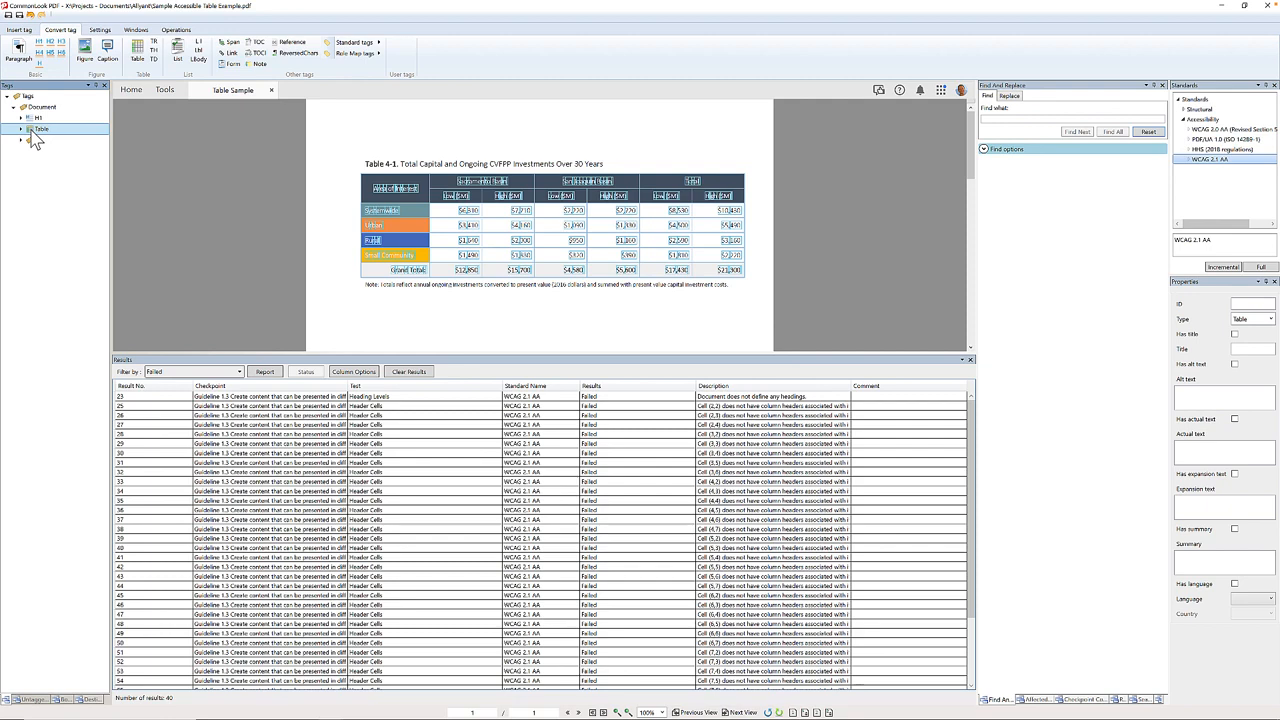
right_click(31, 131)
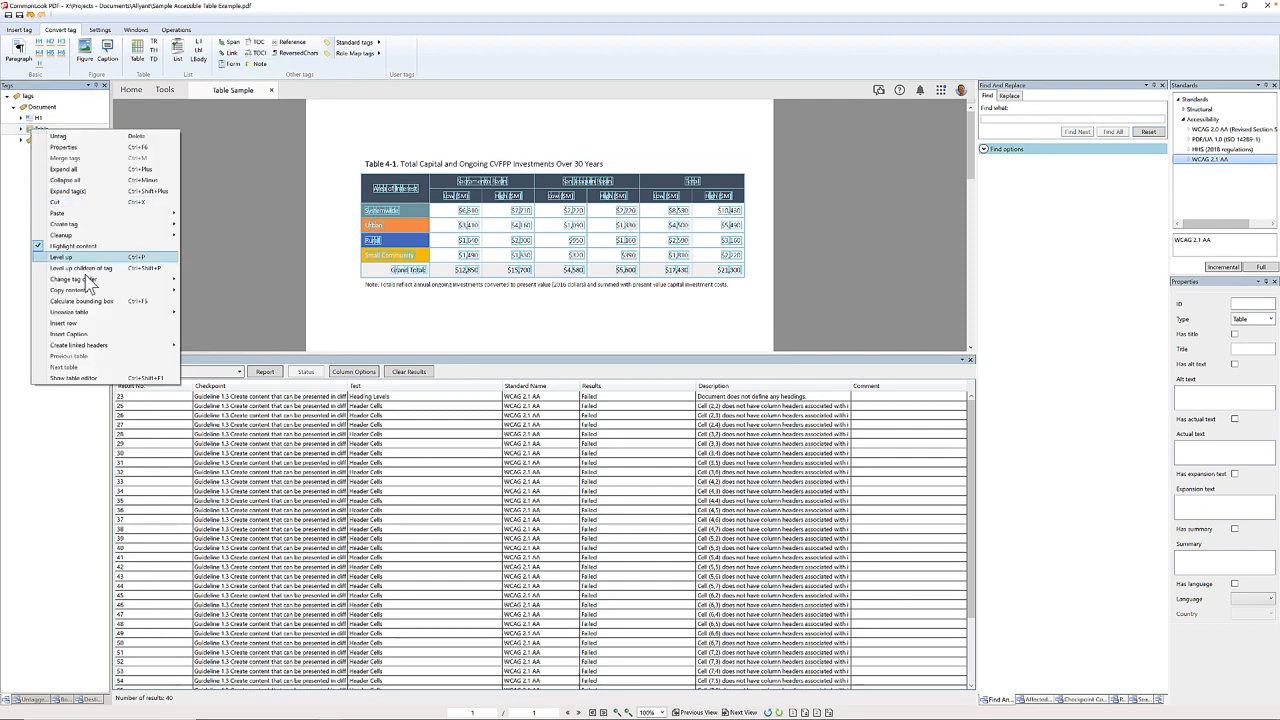
left_click(75, 378)
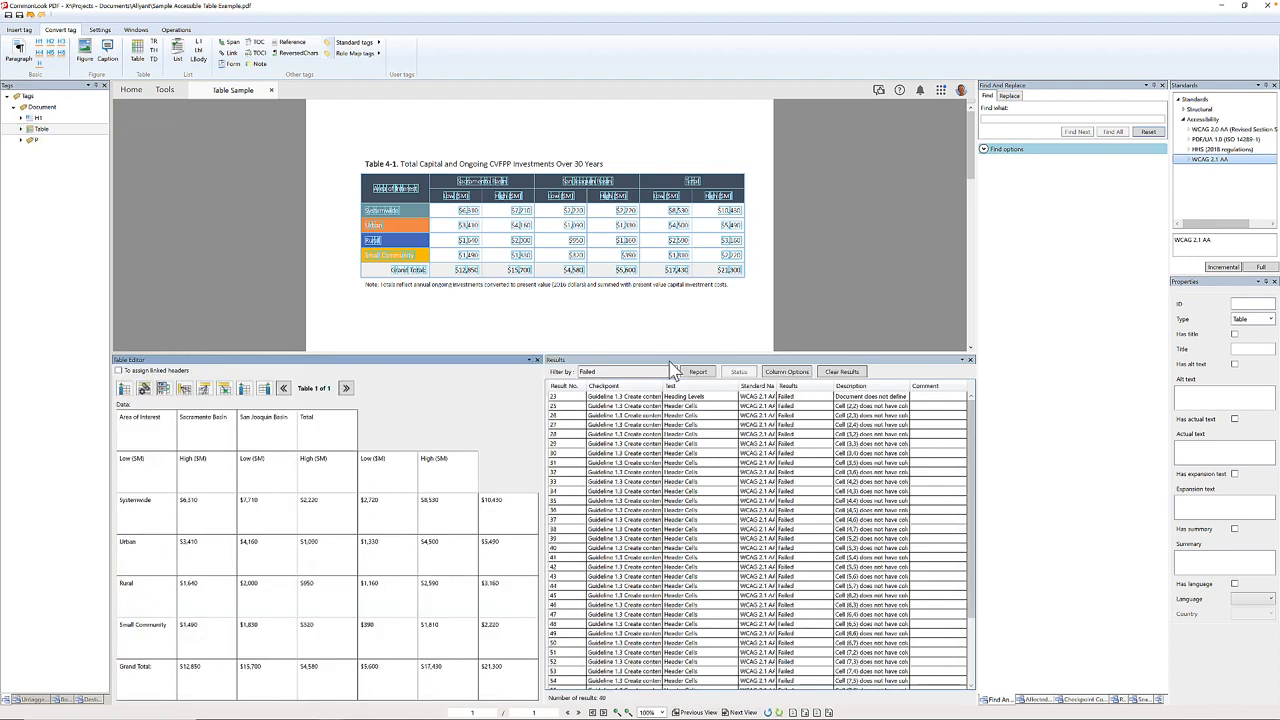
left_click(970, 360)
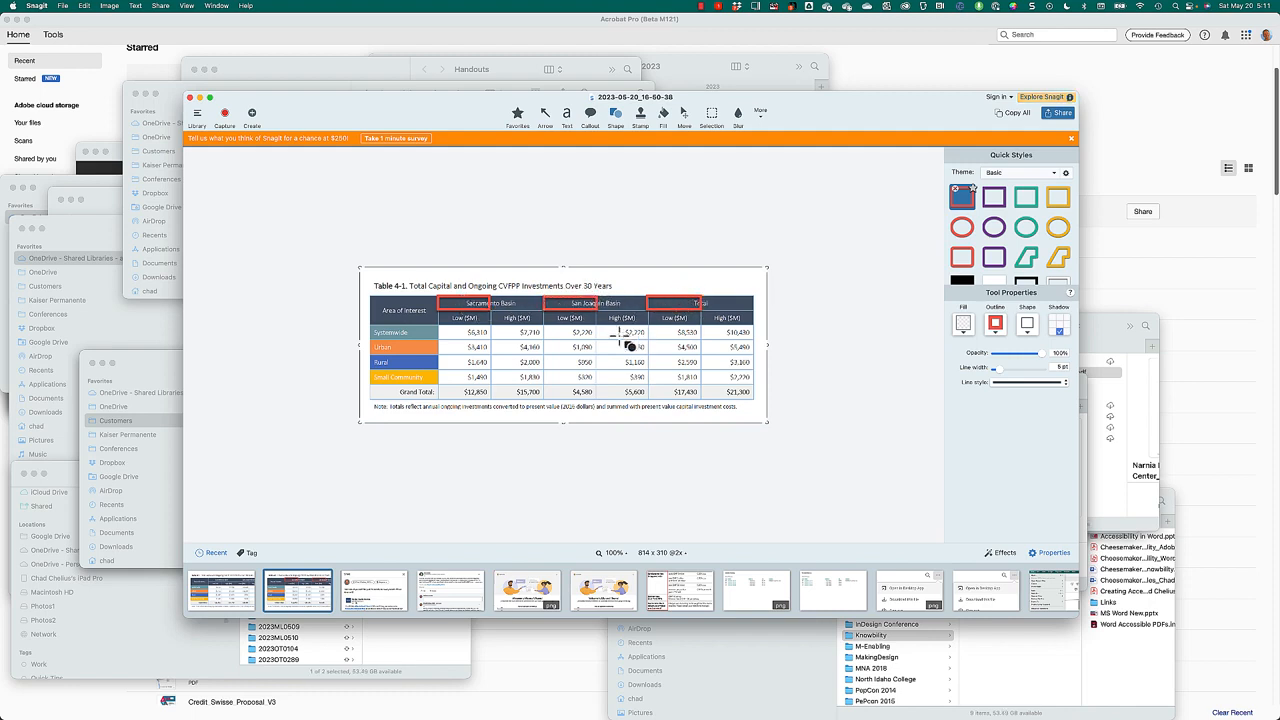
In Snagit, open the unmarked table image and outline the Sacramento Basin, San Joaquin Basin, Total and Area of Interest header cells with red rectangles.
left_click(216, 596)
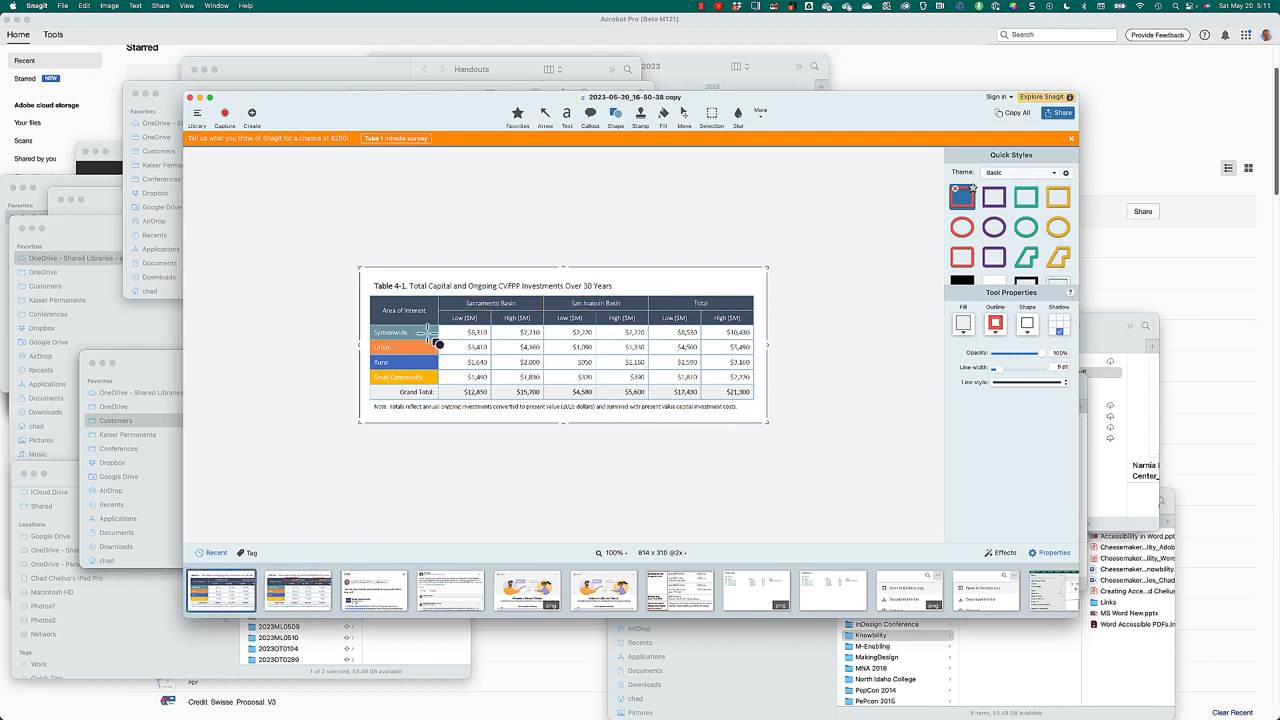
left_click_drag(439, 298, 489, 312)
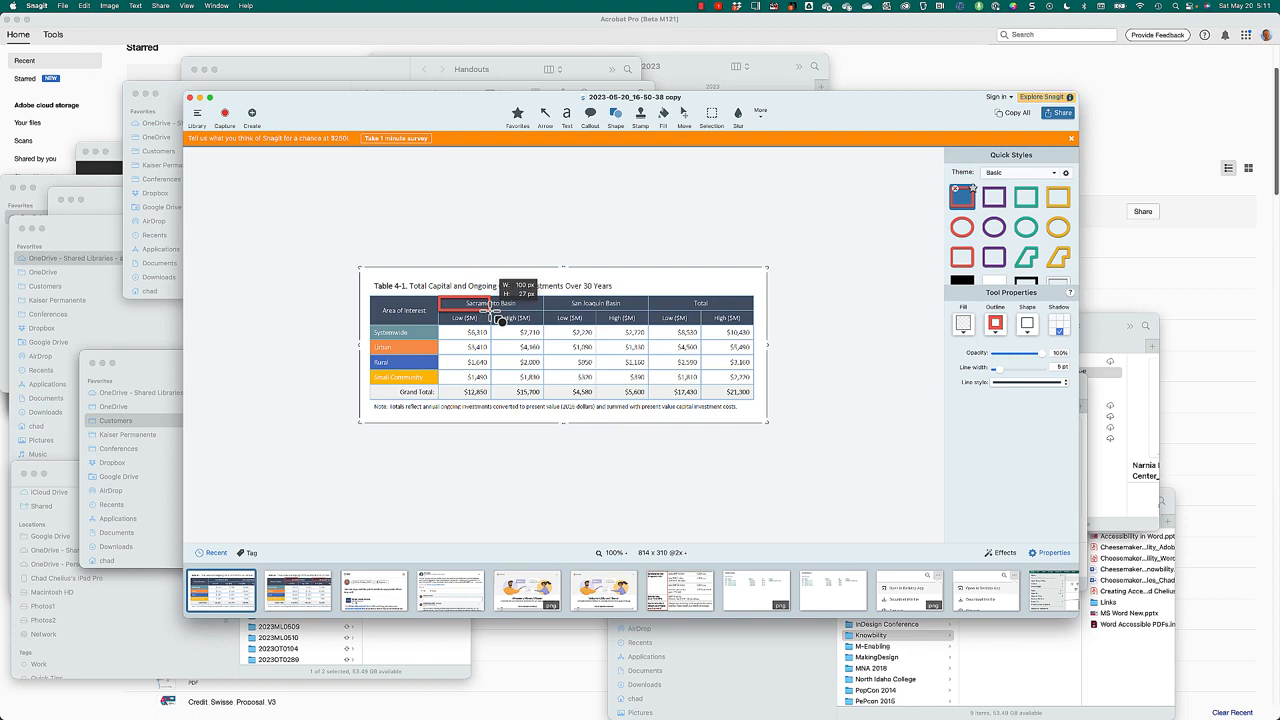
left_click_drag(491, 310, 544, 310)
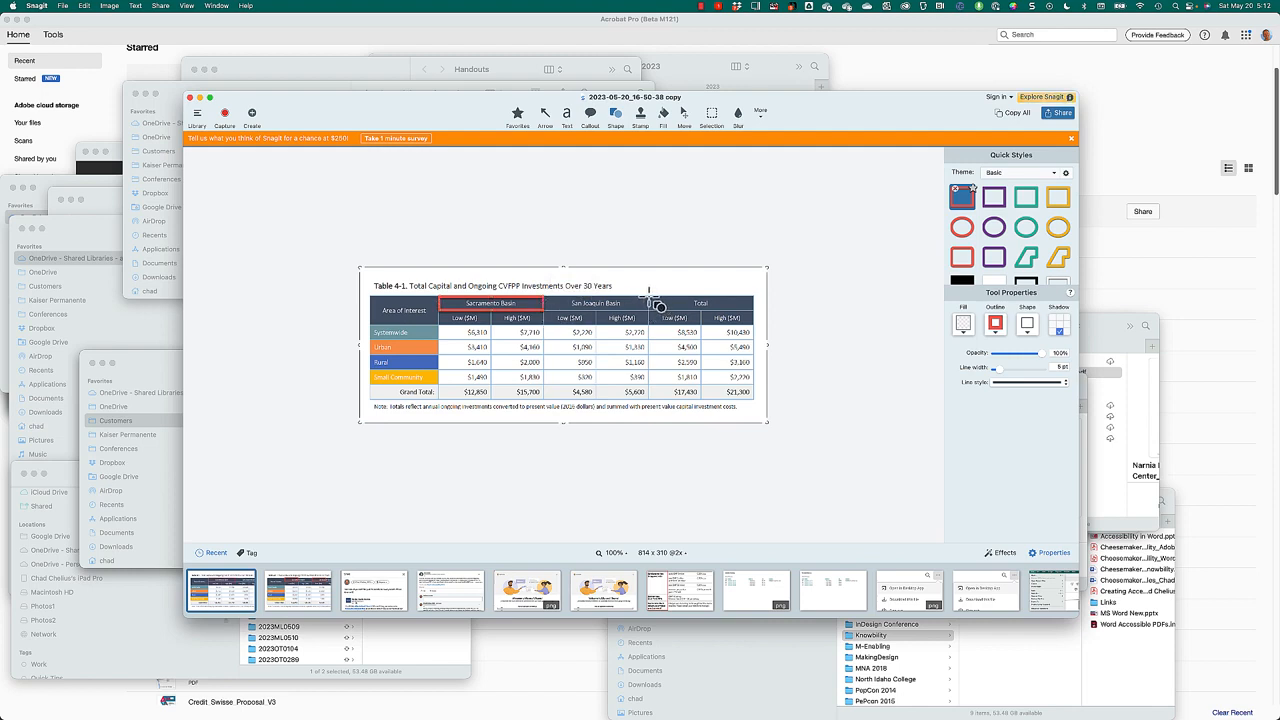
left_click_drag(648, 296, 545, 310)
left_click_drag(753, 297, 649, 311)
left_click_drag(372, 297, 437, 321)
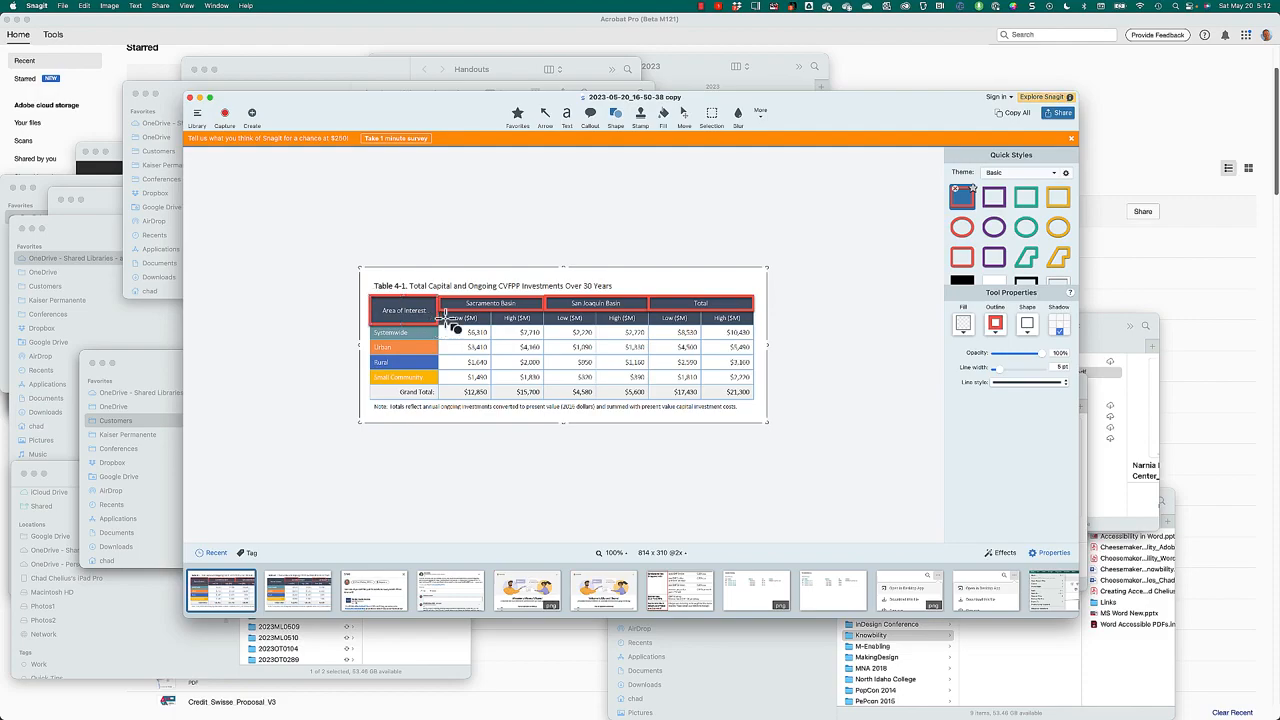
Back in CommonLook PDF, change the Area of Interest cell to TH with row span 2 and Column scope.
key("ctrl+Right")
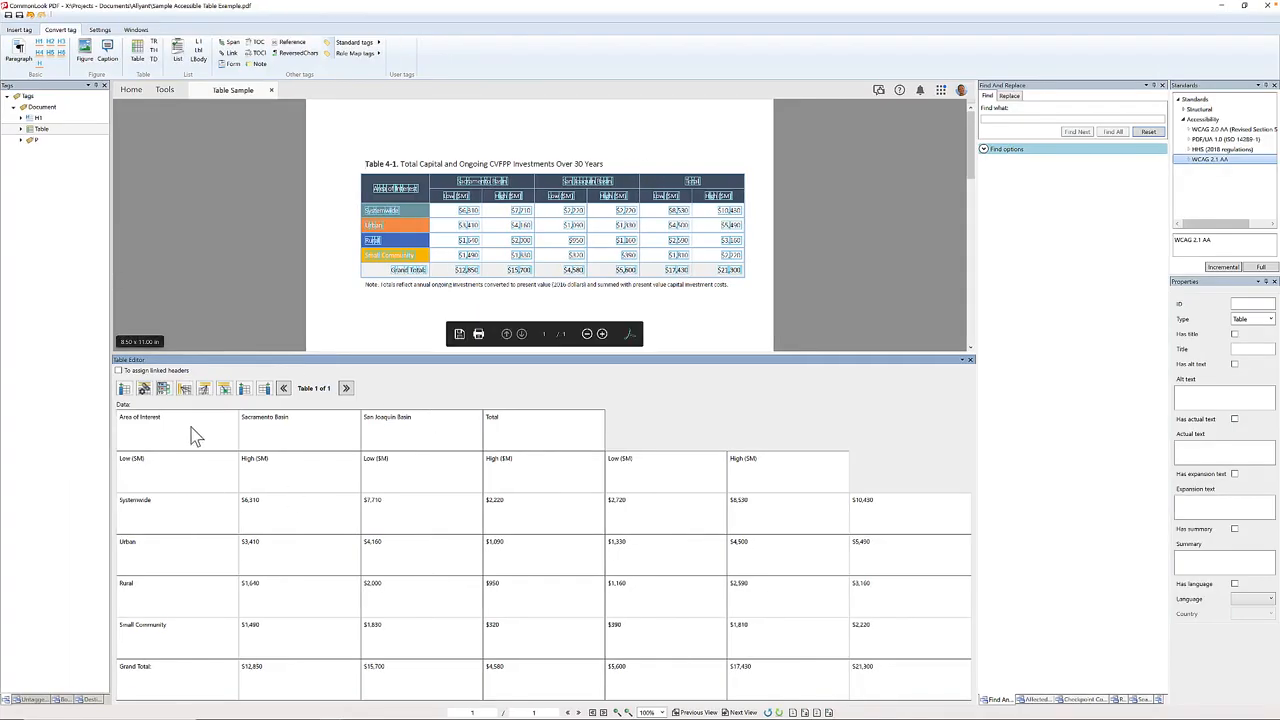
left_click(147, 440)
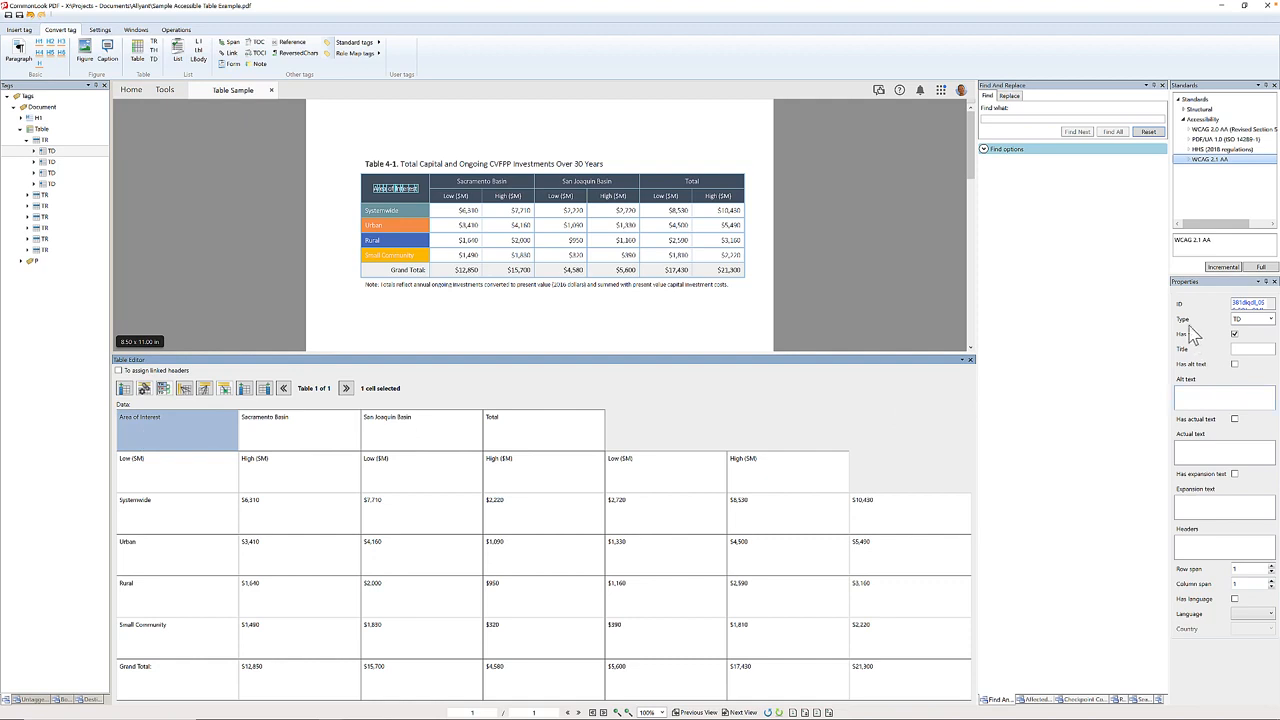
left_click(1269, 319)
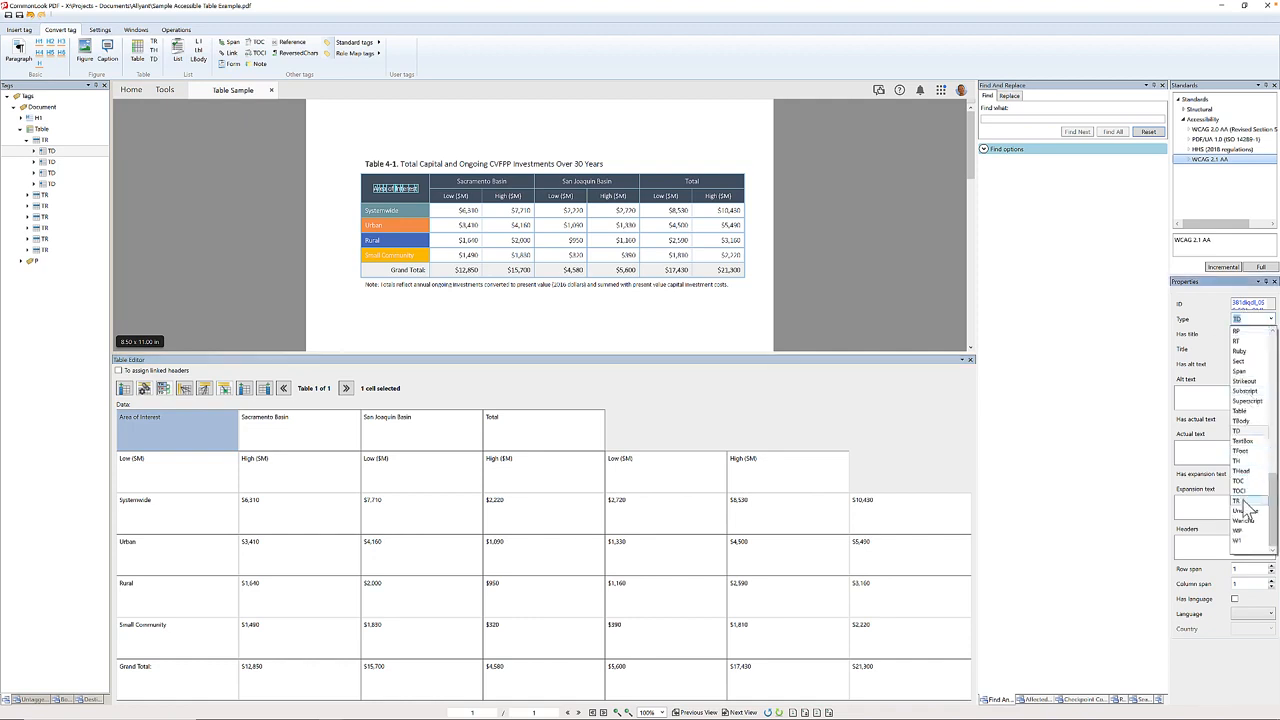
left_click(1242, 460)
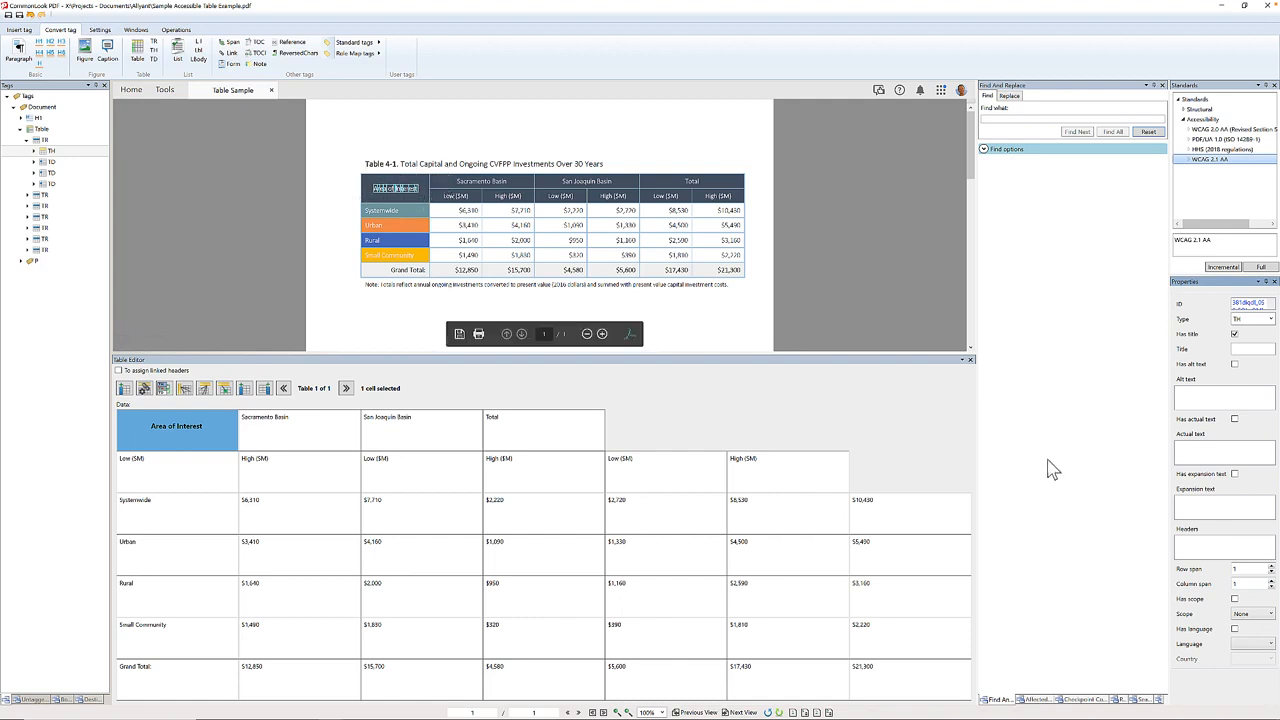
left_click(1271, 566)
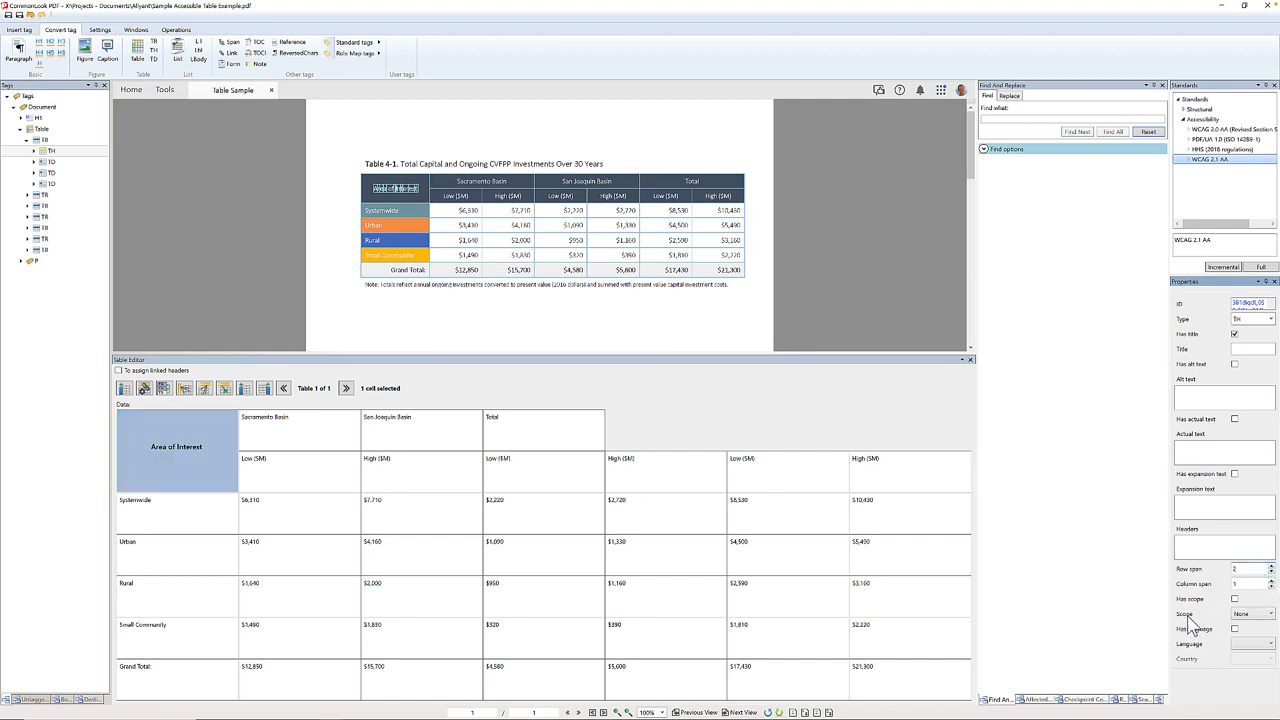
left_click(1243, 615)
left_click(1249, 636)
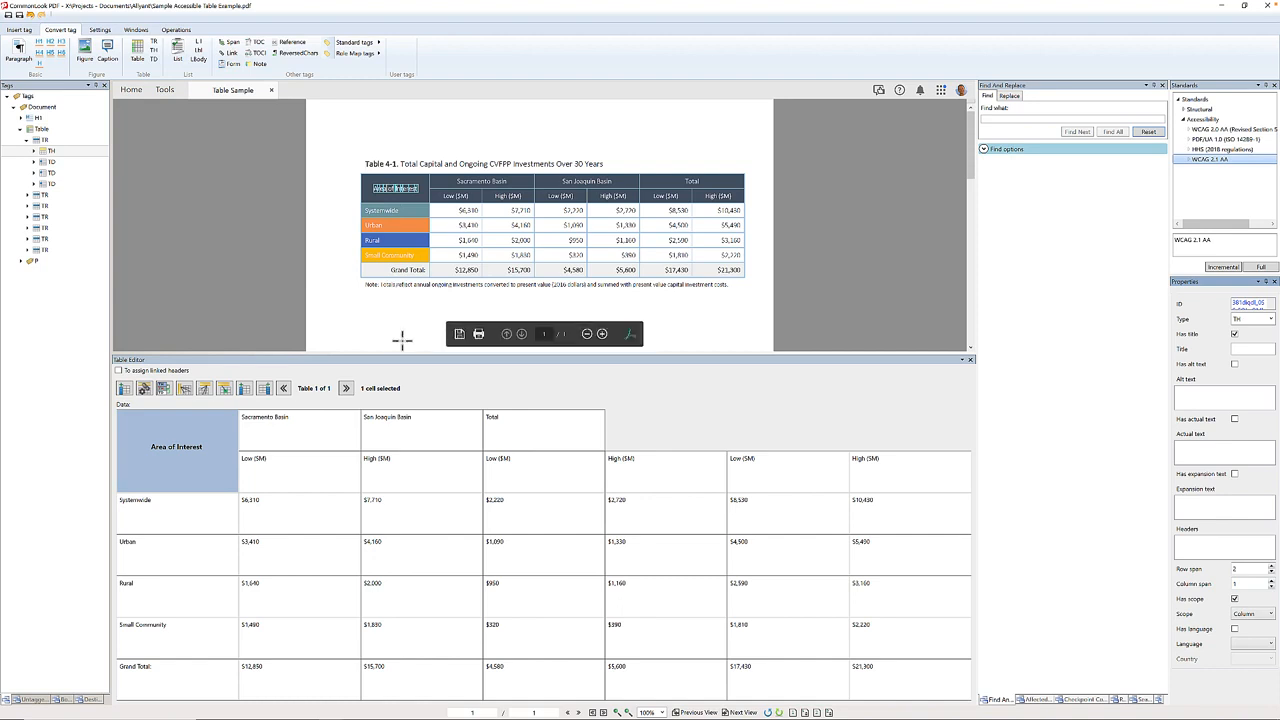
Change the Sacramento Basin, San Joaquin Basin and Total cells in the first row to type TH.
left_click(279, 438)
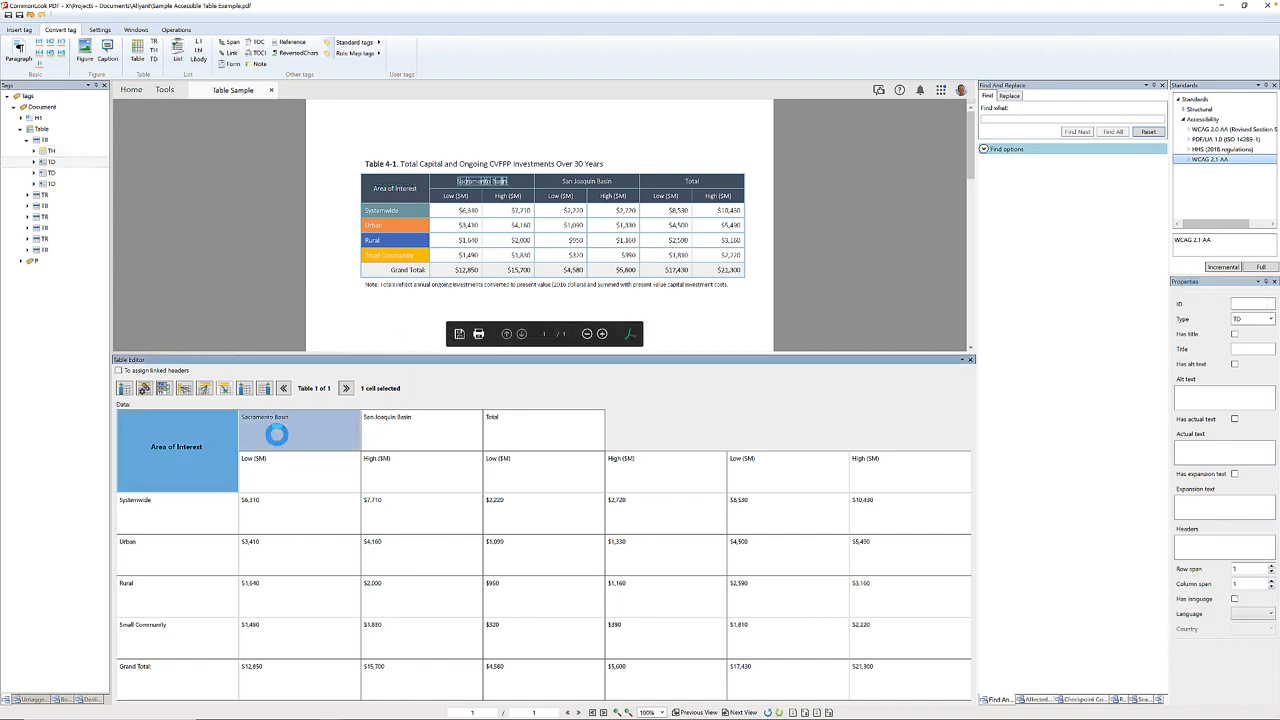
left_click(556, 433, "shift")
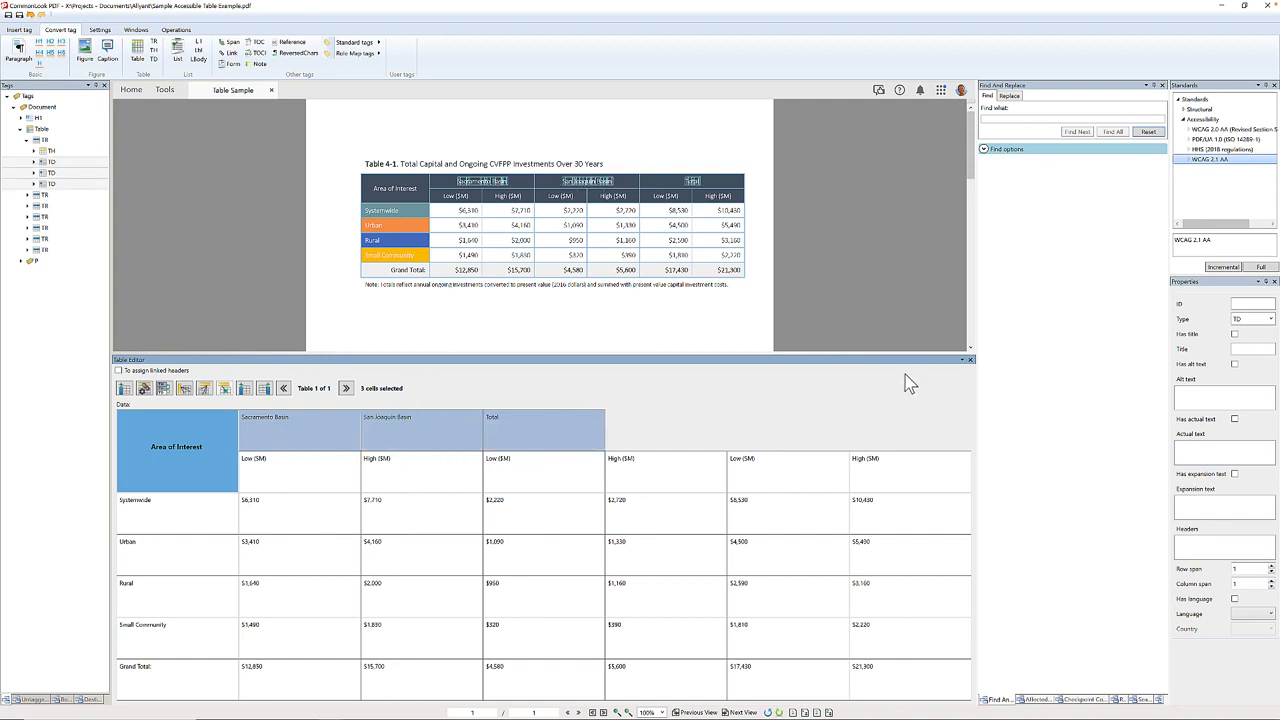
left_click(1270, 318)
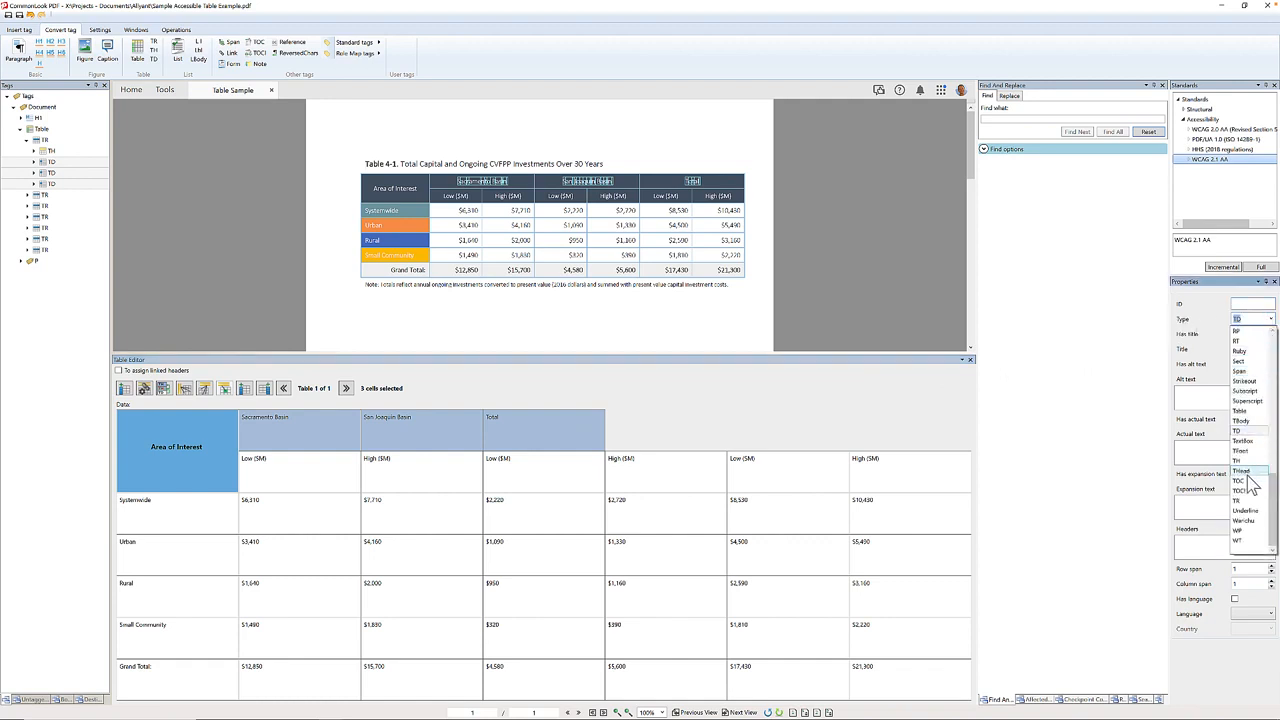
left_click(1243, 460)
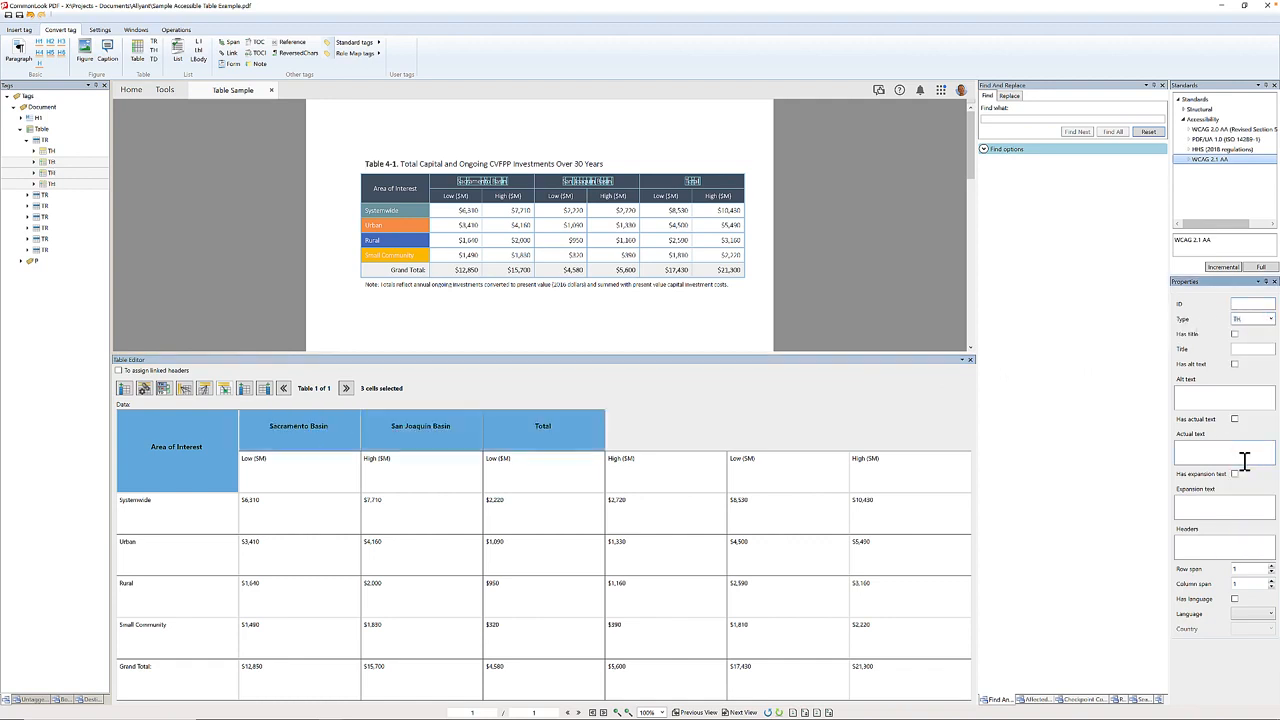
Give the Sacramento Basin, San Joaquin Basin and Total header cells Column scope and a column span of 2.
left_click(330, 448)
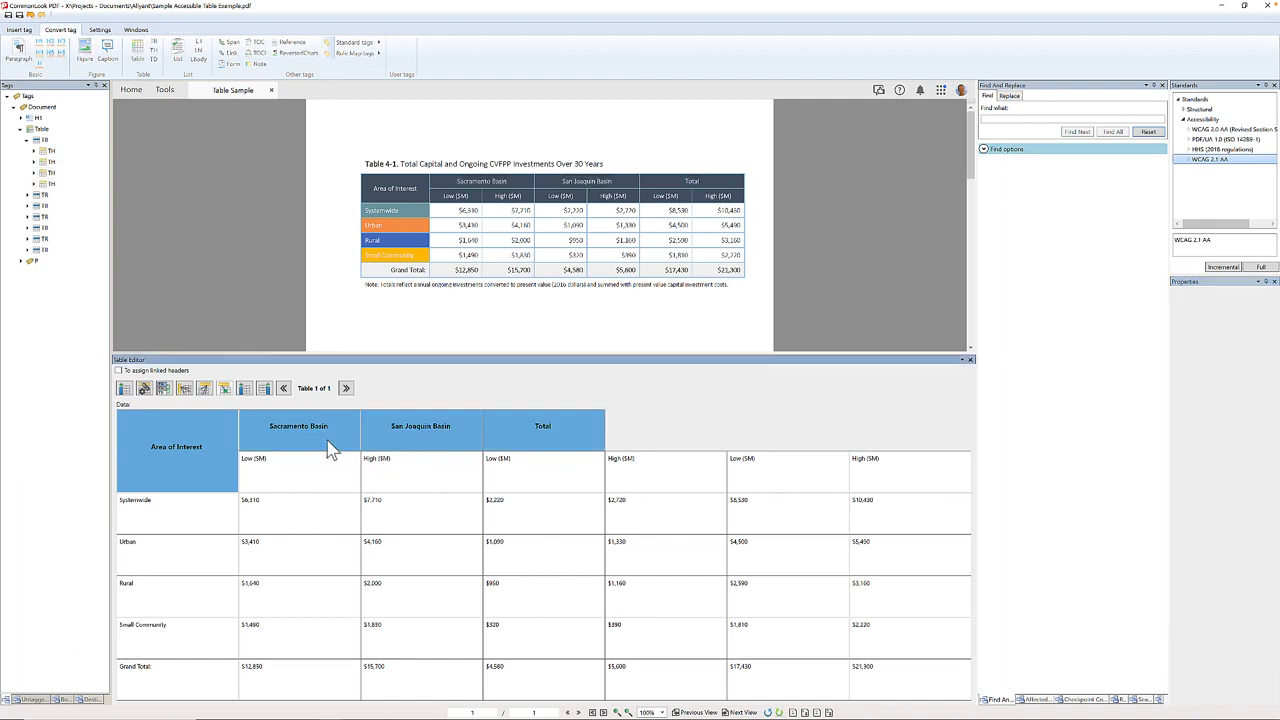
left_click(313, 472)
left_click(319, 437)
left_click(542, 434, "shift")
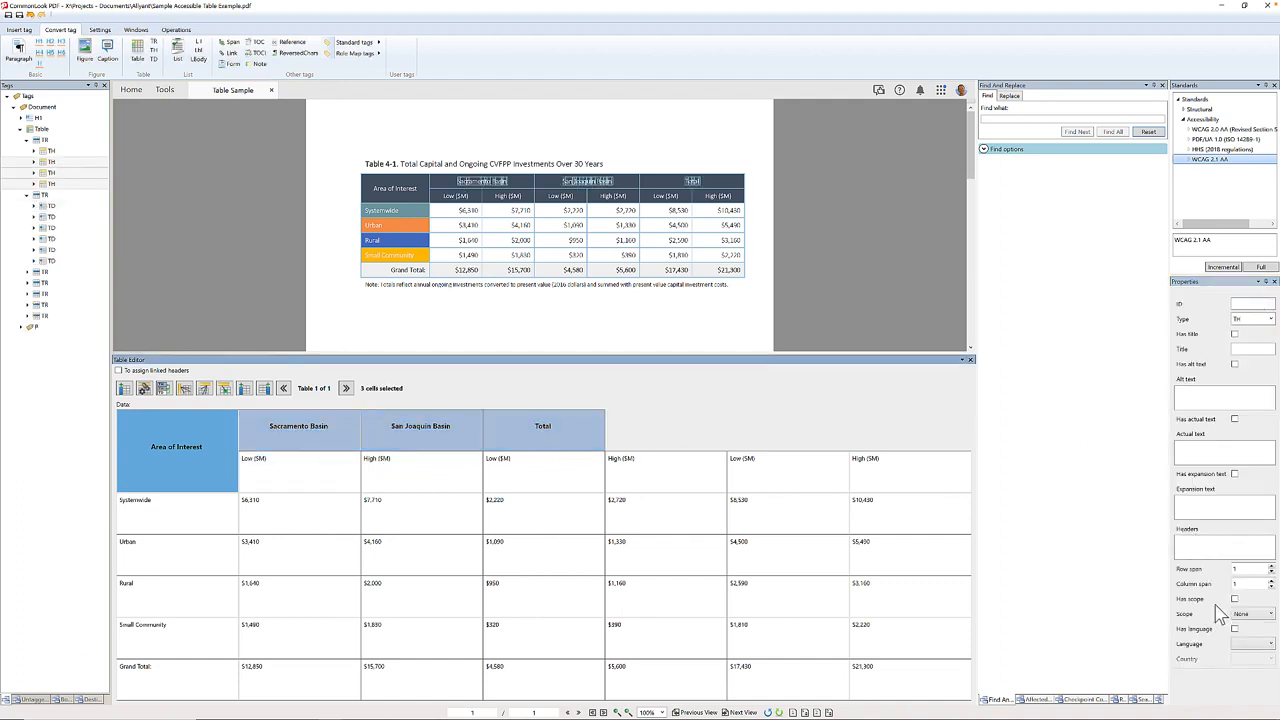
left_click(1248, 614)
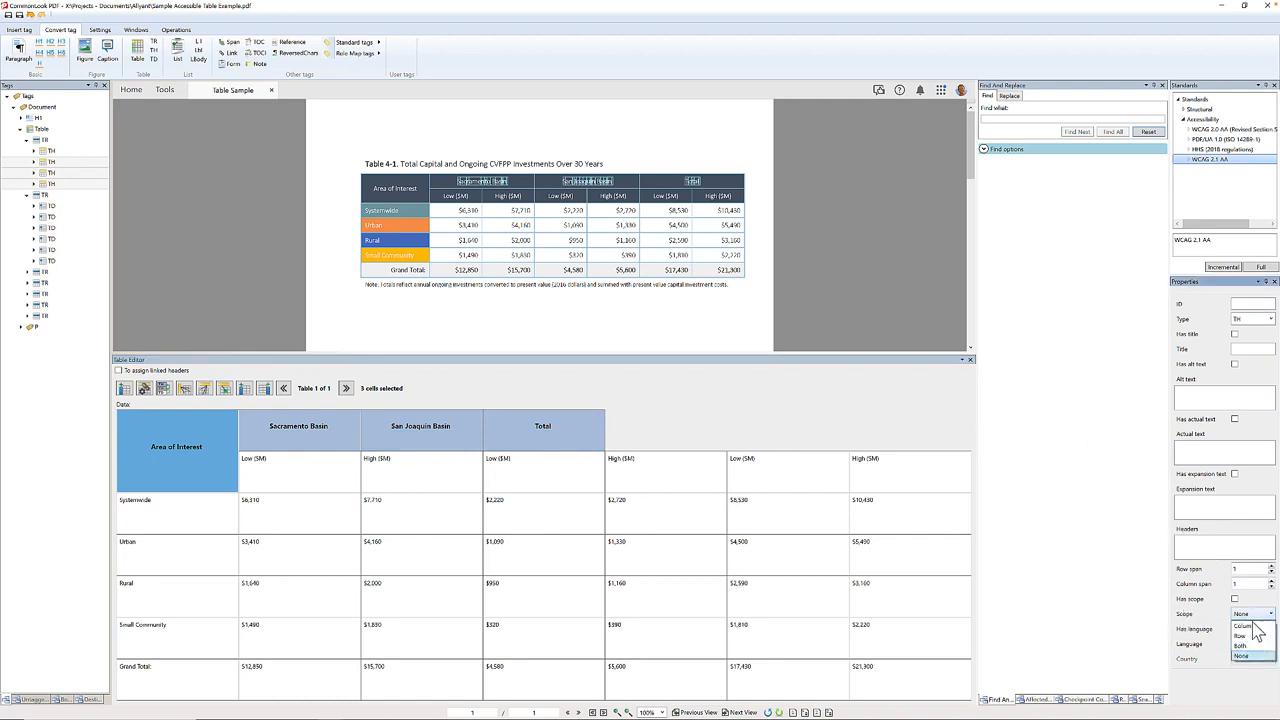
left_click(1257, 627)
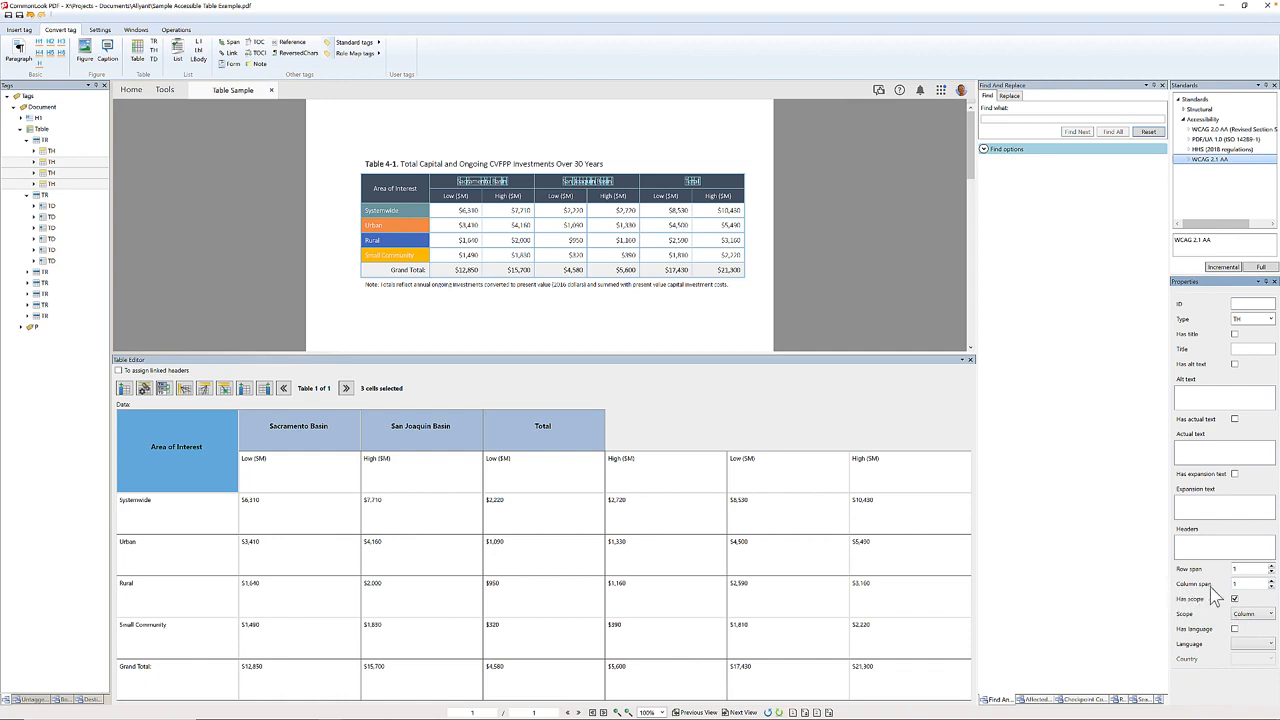
left_click(1272, 581)
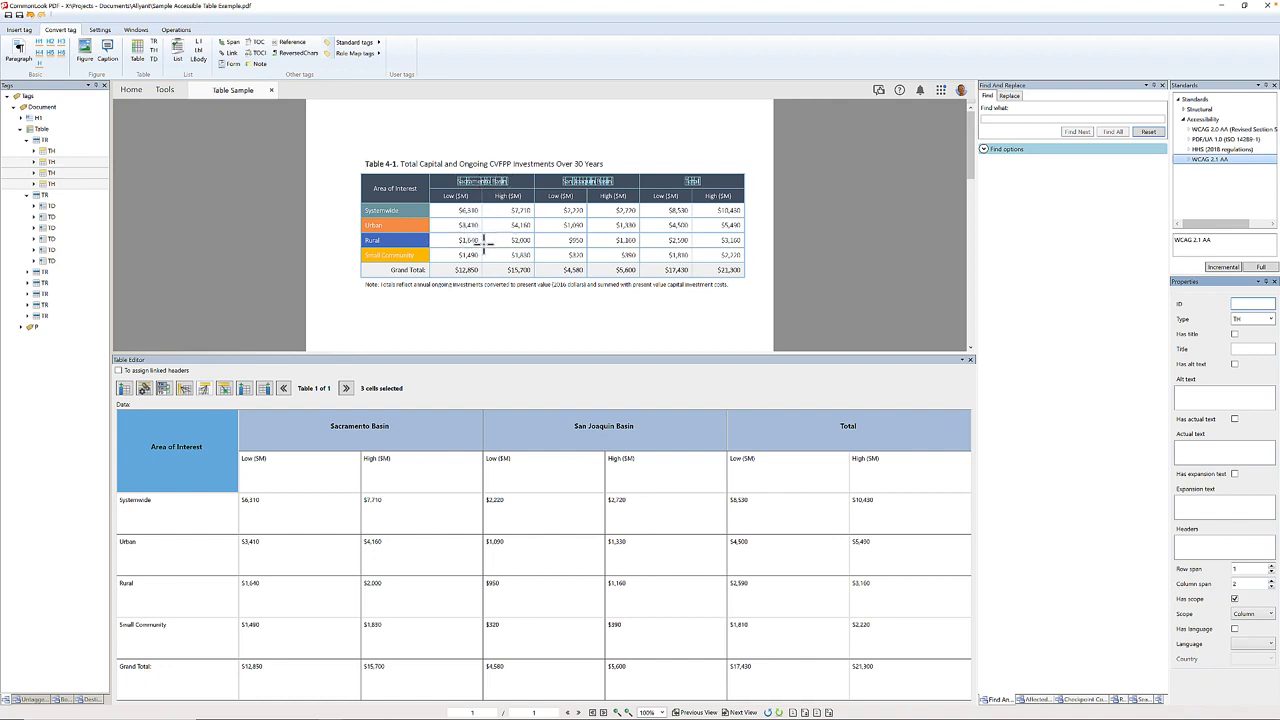
Change all the Low ($M) and High ($M) cells in the second row to TH with Column scope.
left_click(296, 478)
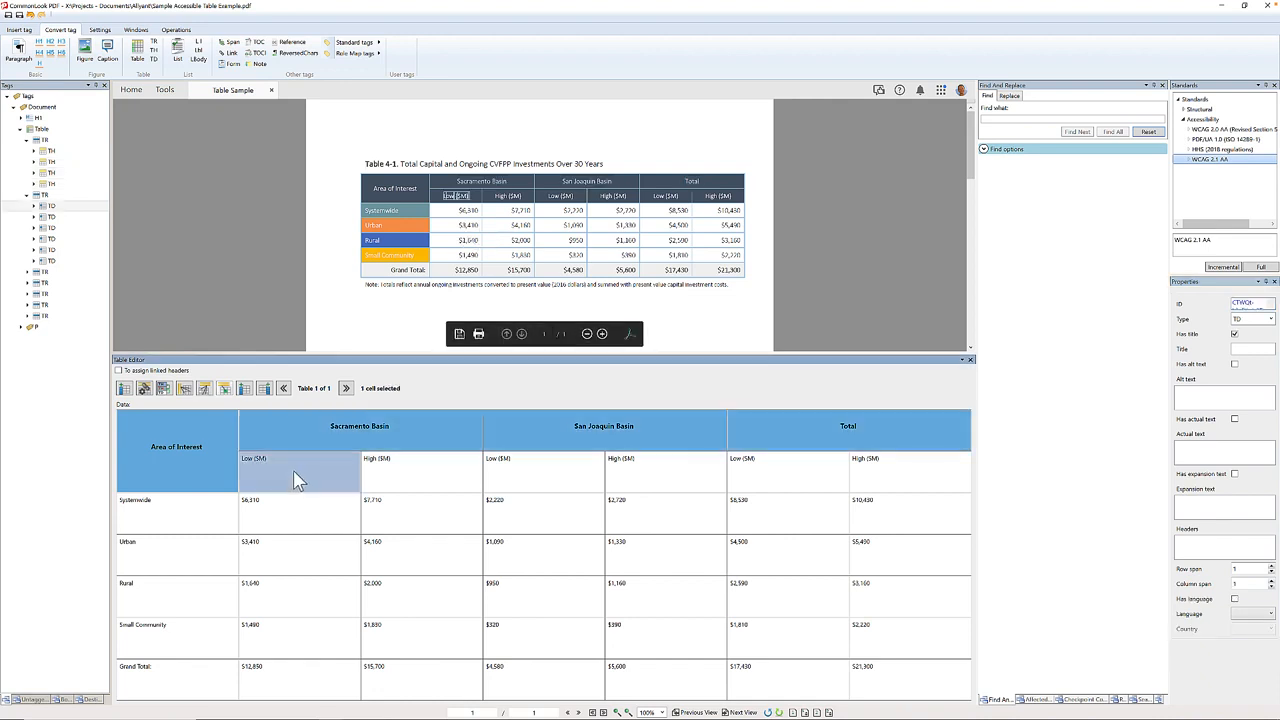
left_click(918, 482, "shift")
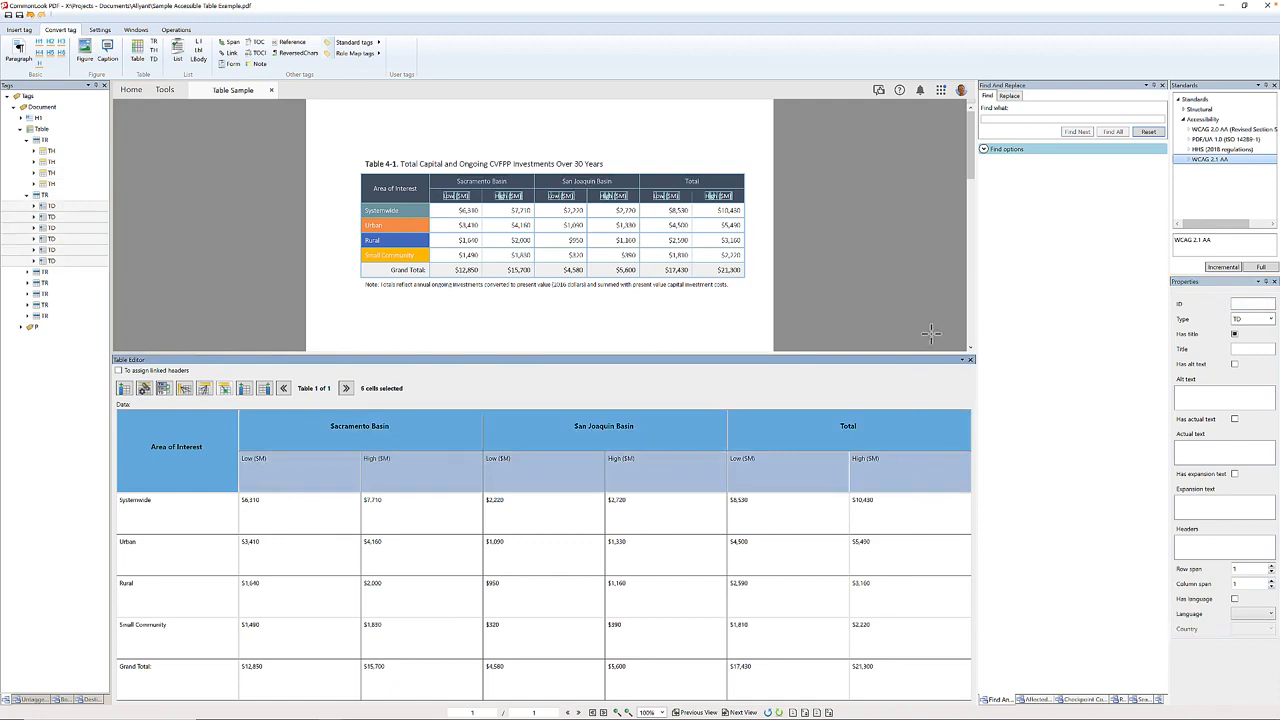
left_click(1271, 320)
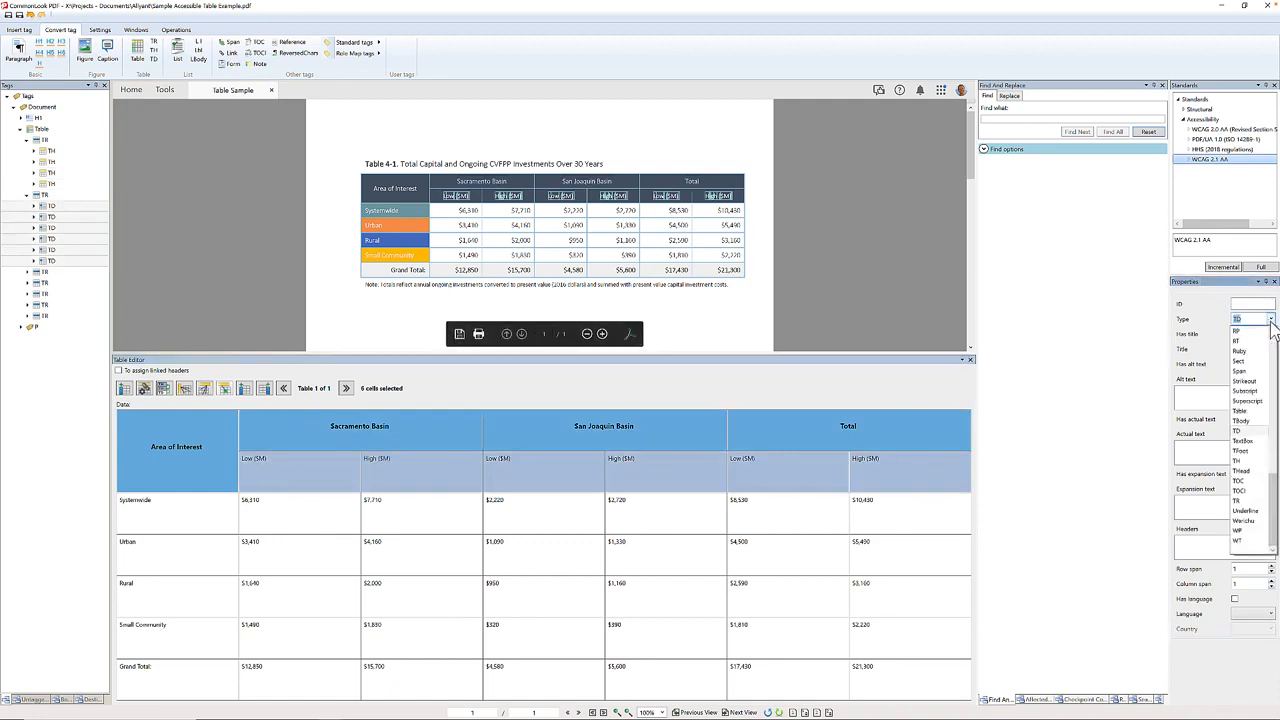
left_click(1241, 459)
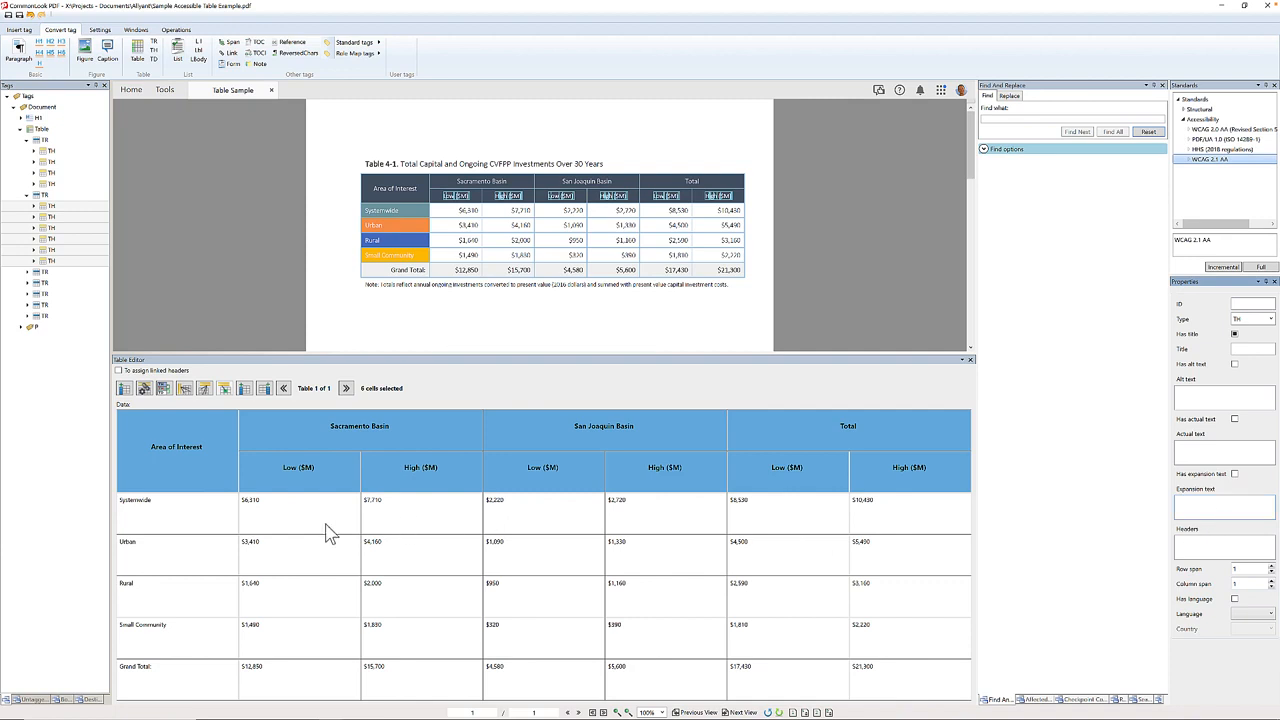
left_click(308, 484)
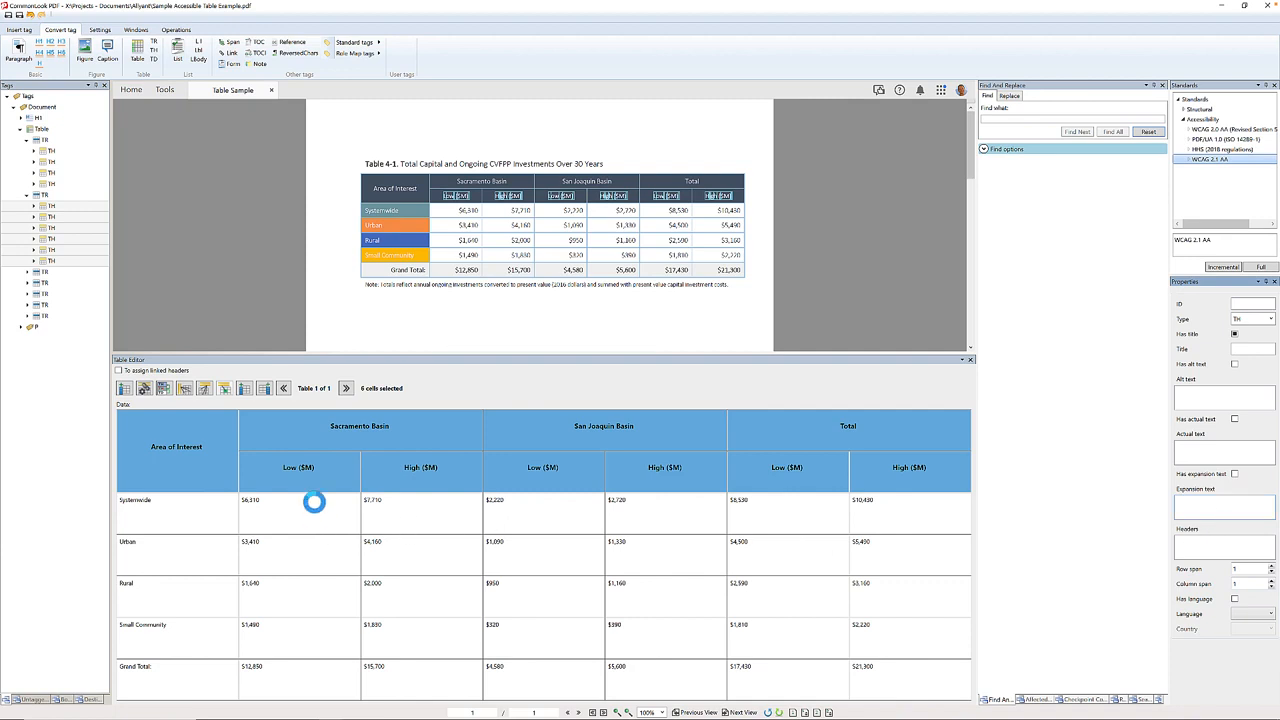
left_click(878, 467, "shift")
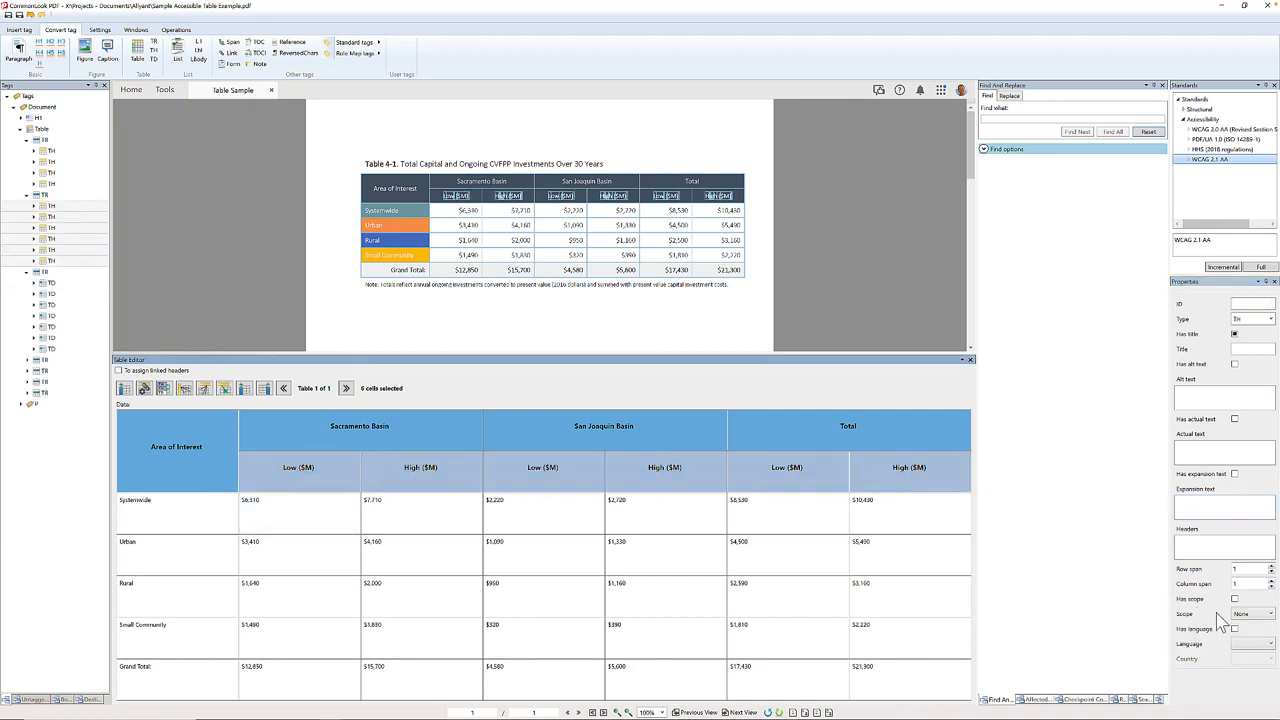
left_click(1250, 614)
left_click(1252, 636)
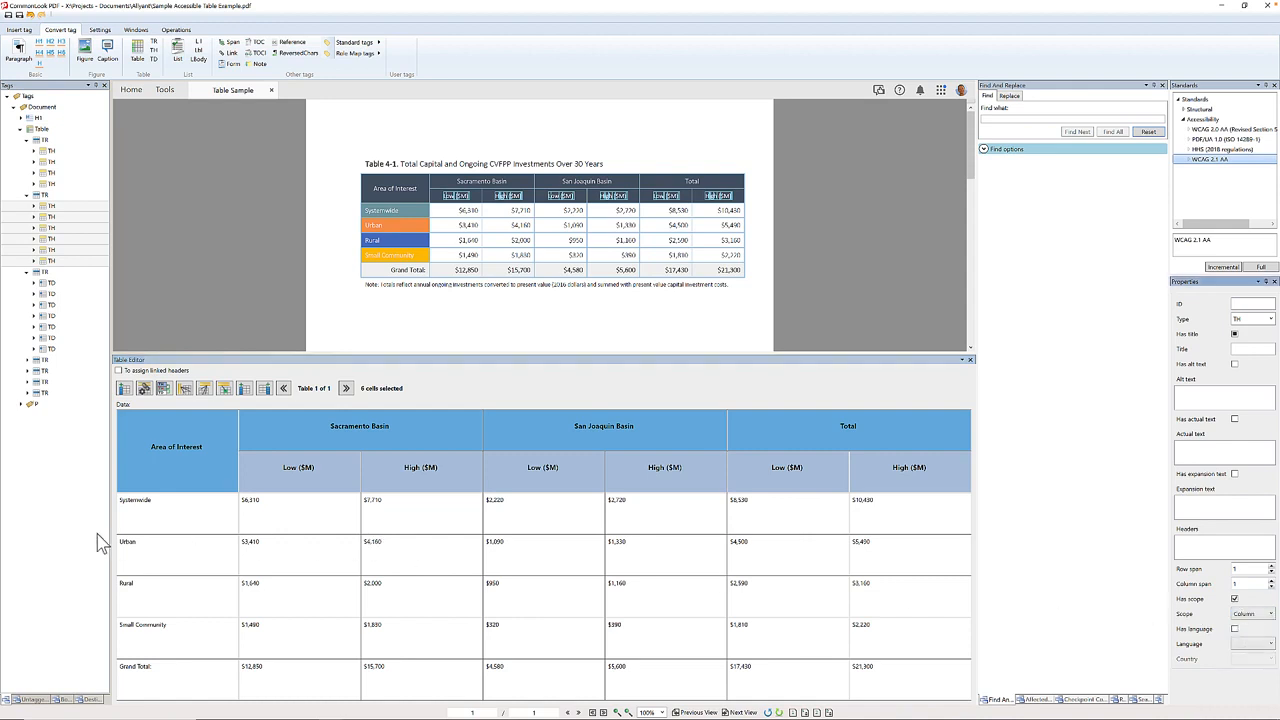
Change the first-column cells from Systemwide through Grand Total to TH with Row scope.
left_click(150, 520)
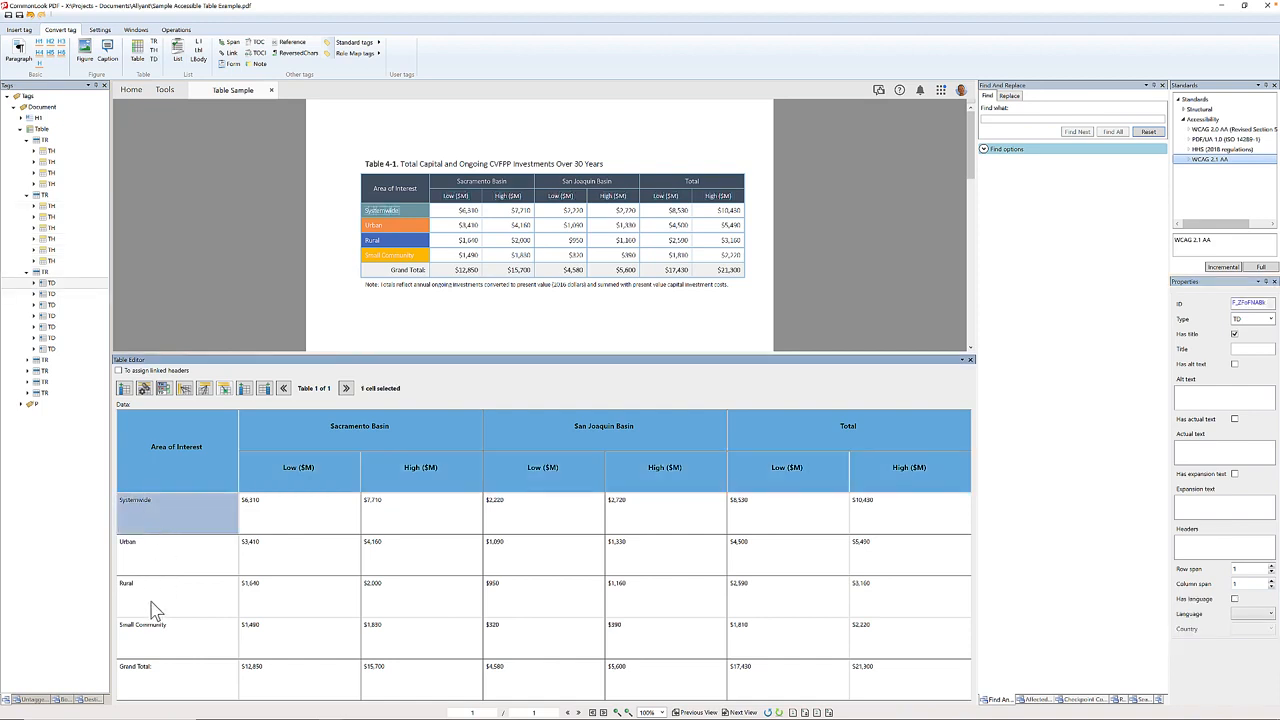
left_click(150, 685, "shift")
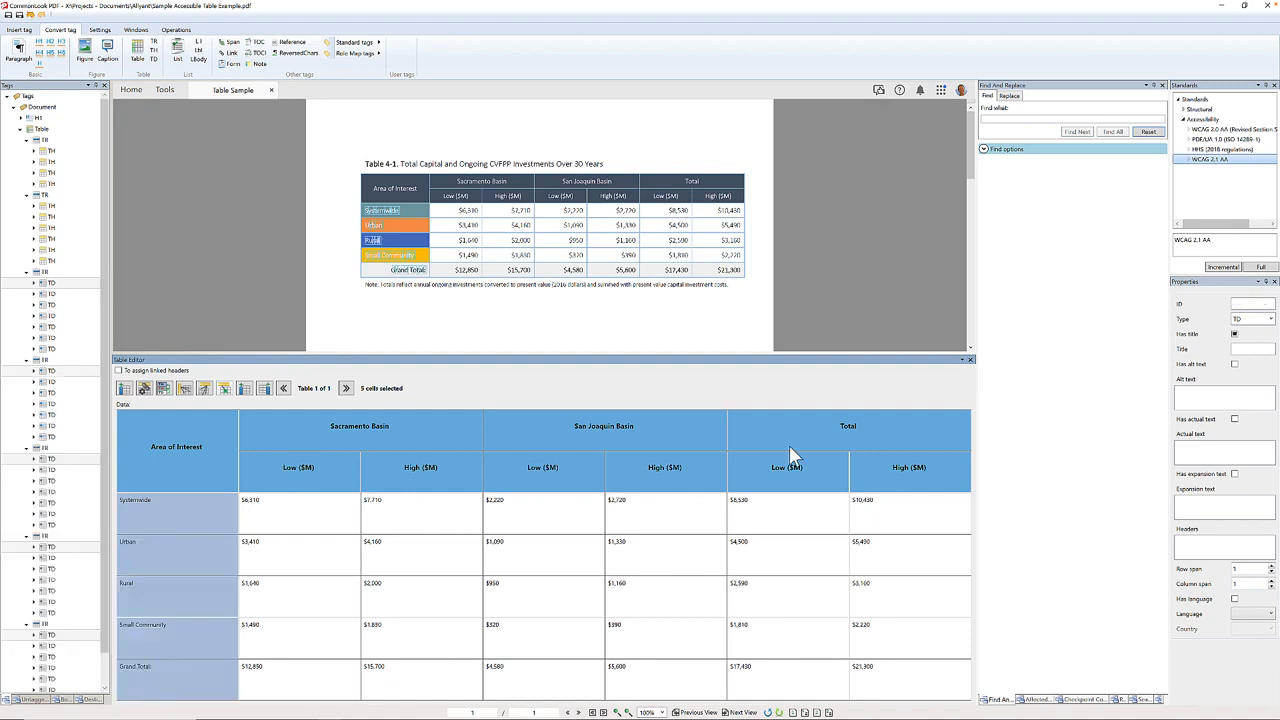
left_click(1270, 319)
left_click(1240, 460)
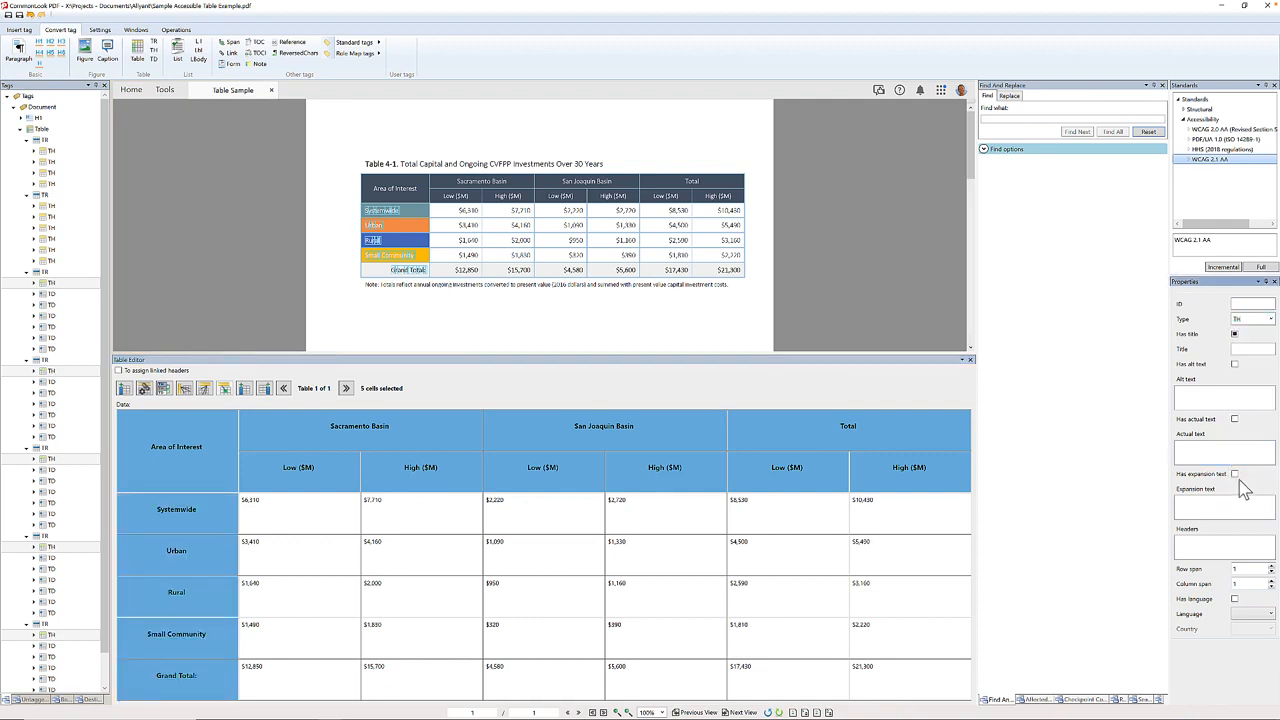
left_click(198, 522)
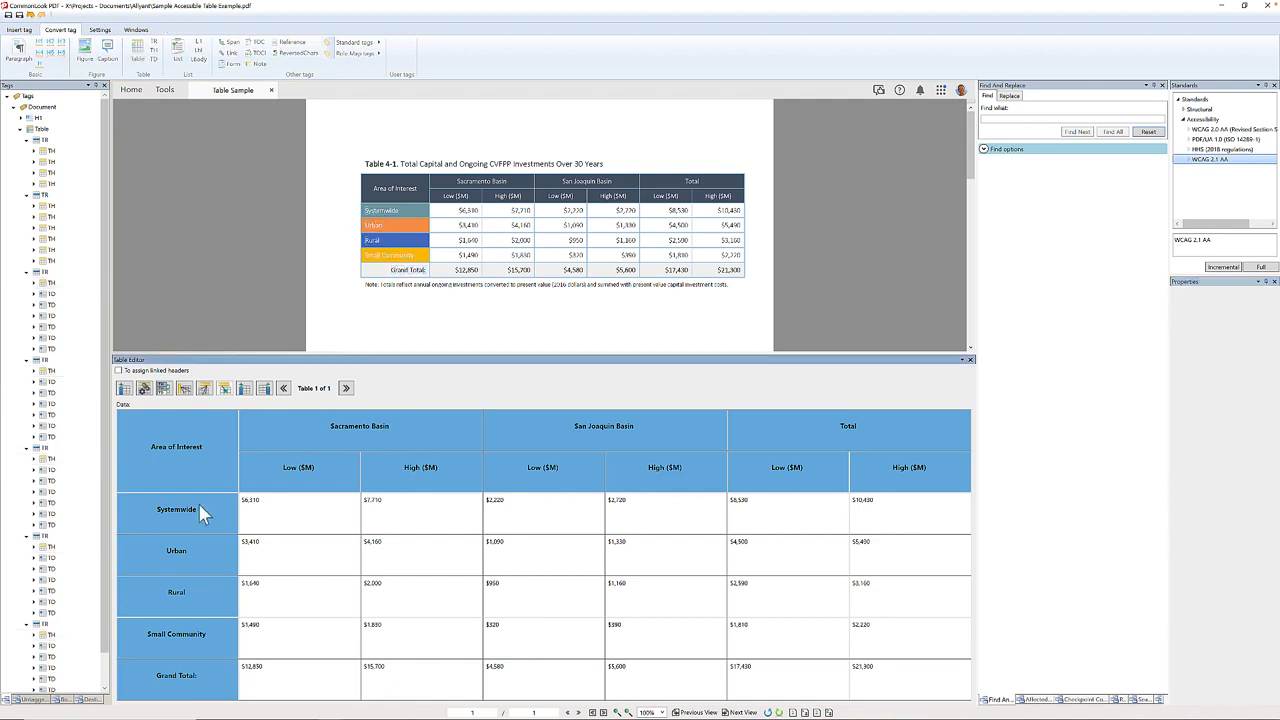
left_click(200, 692, "shift")
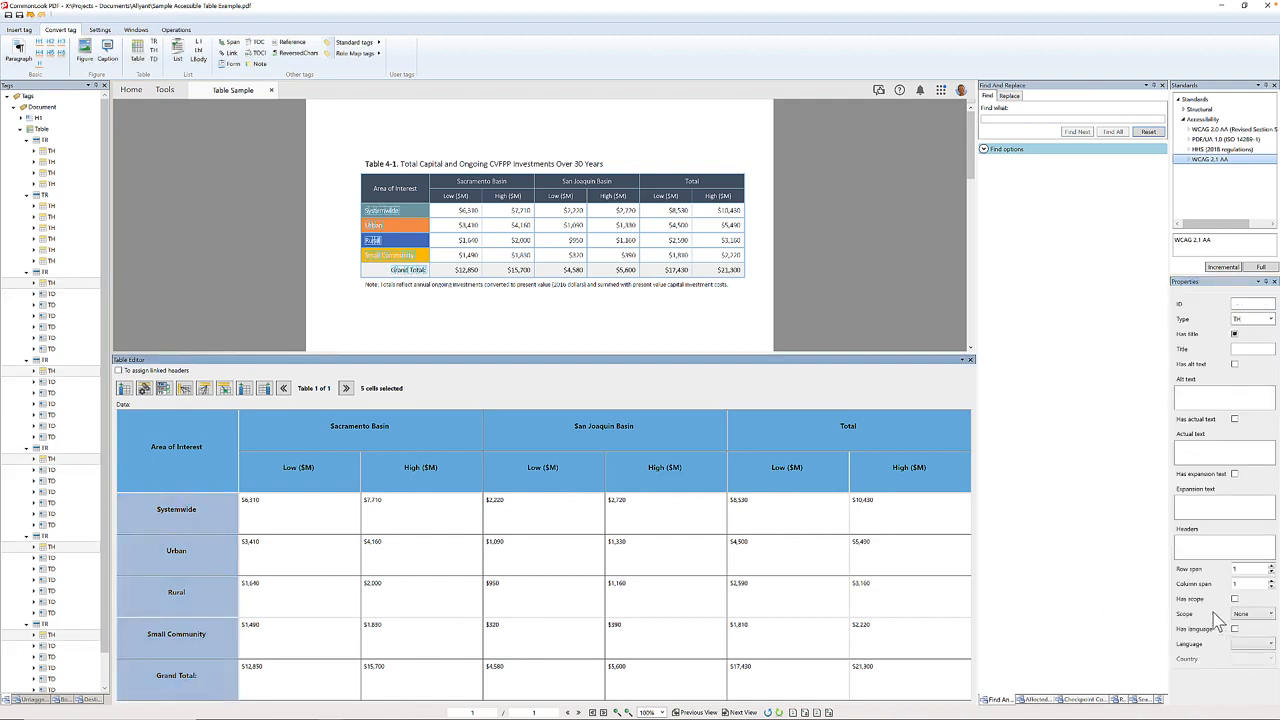
left_click(1252, 614)
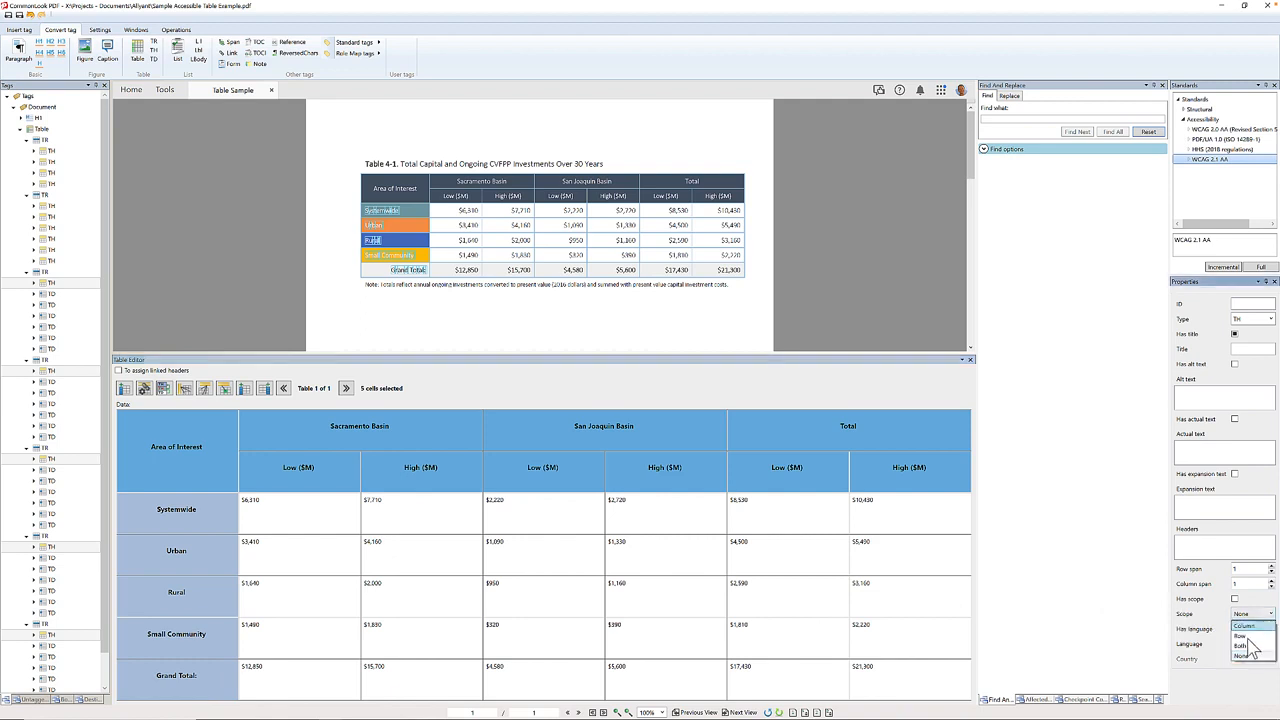
left_click(1243, 636)
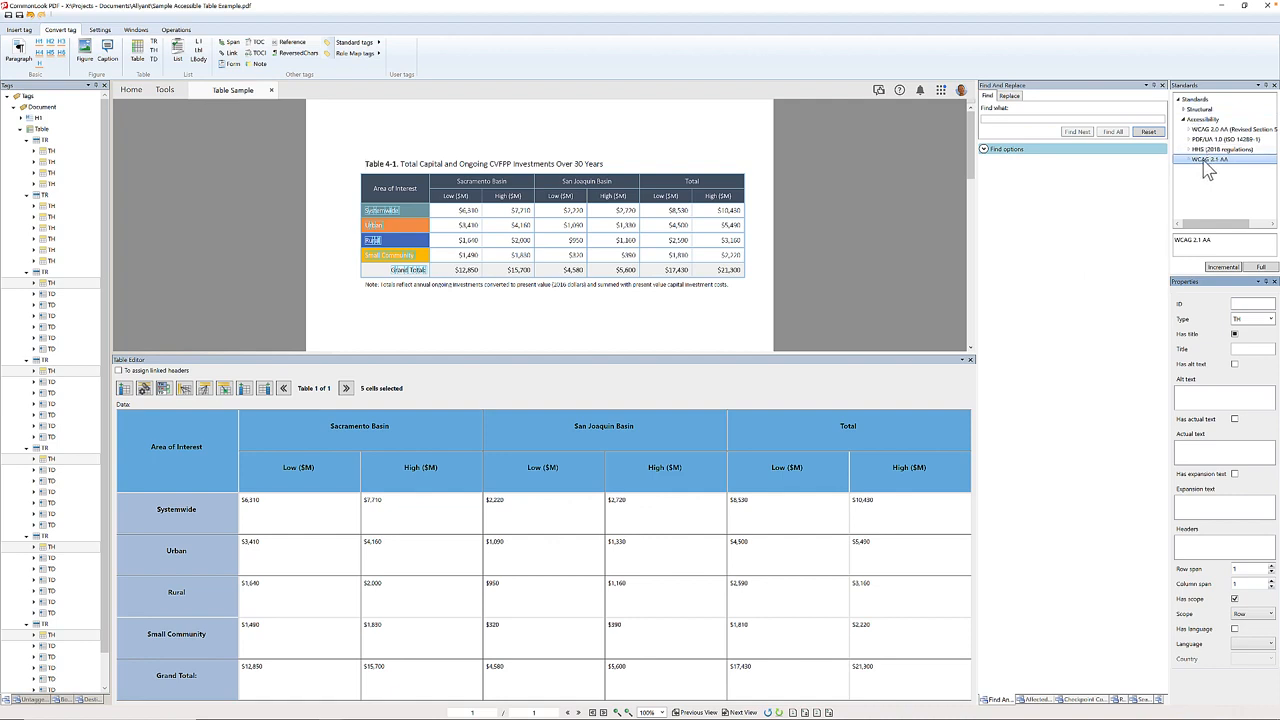
Run a full WCAG 2.1 AA verification of the document, discarding the previous verification results.
left_click(1261, 267)
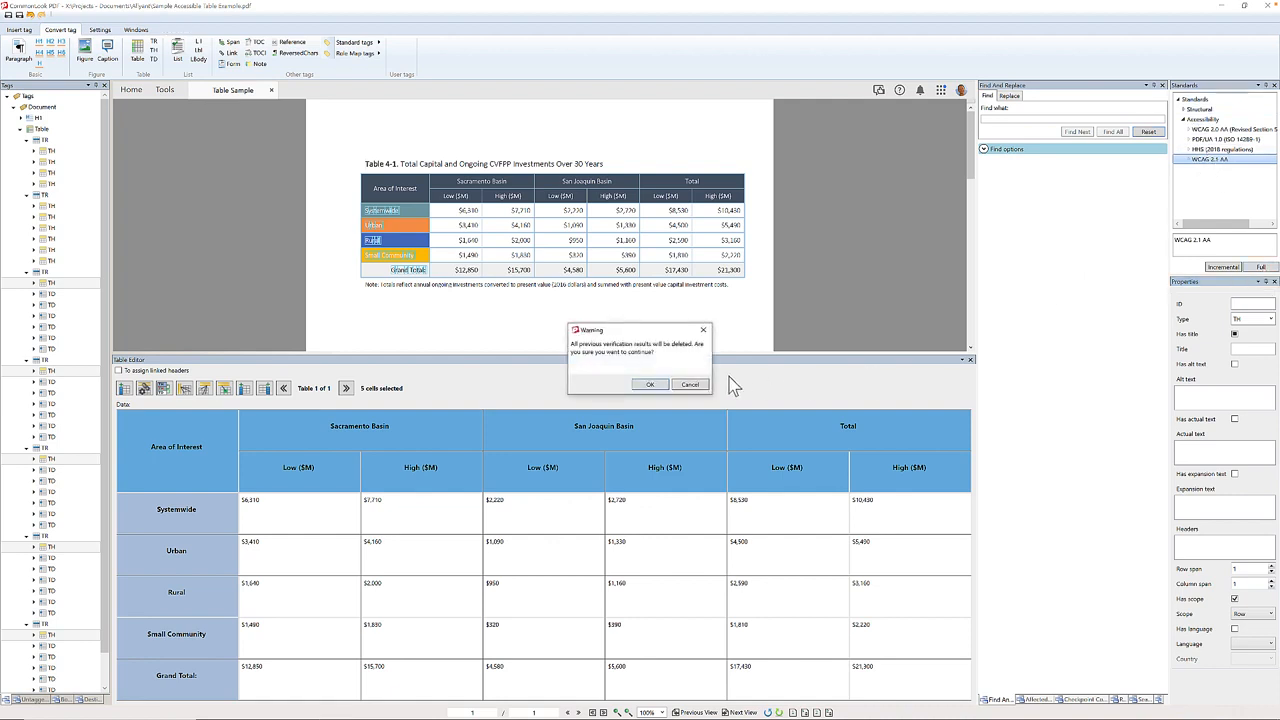
left_click(649, 385)
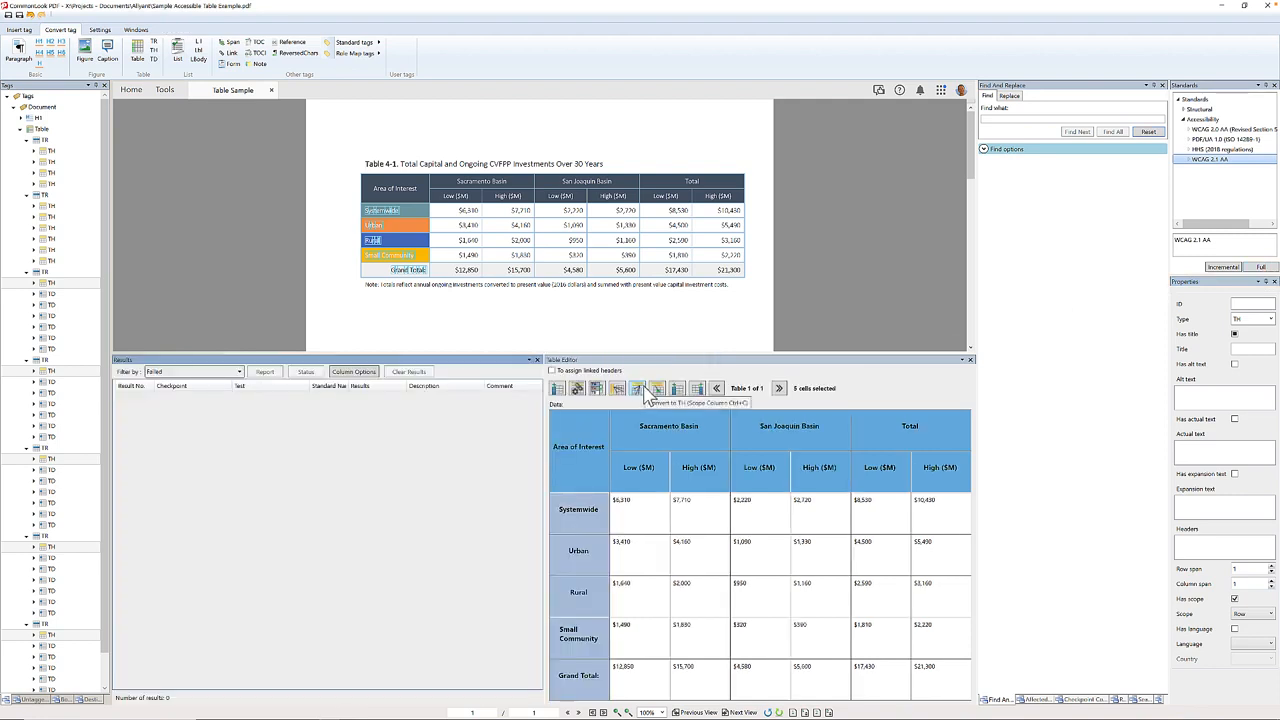